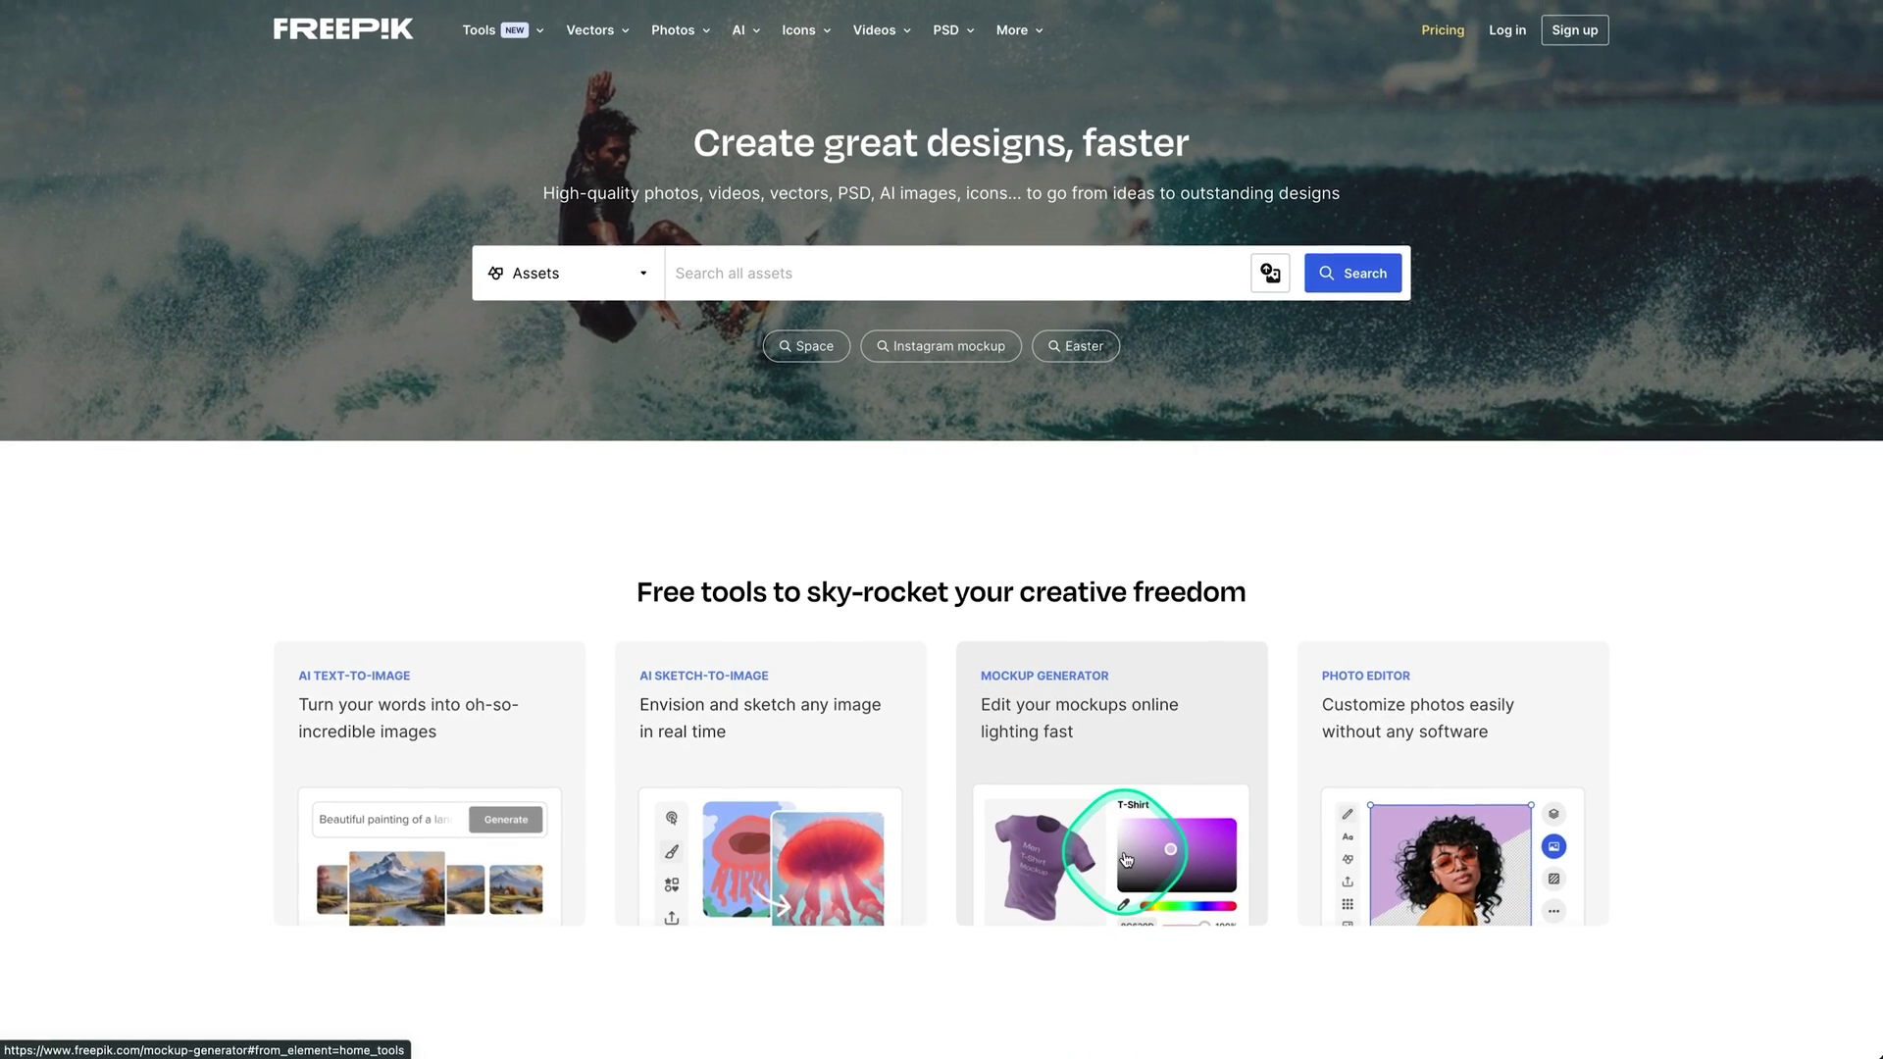
- Open the Mockup Generator and look through its mockup categories and the Apparel T-shirt mockups
left_click(1125, 860)
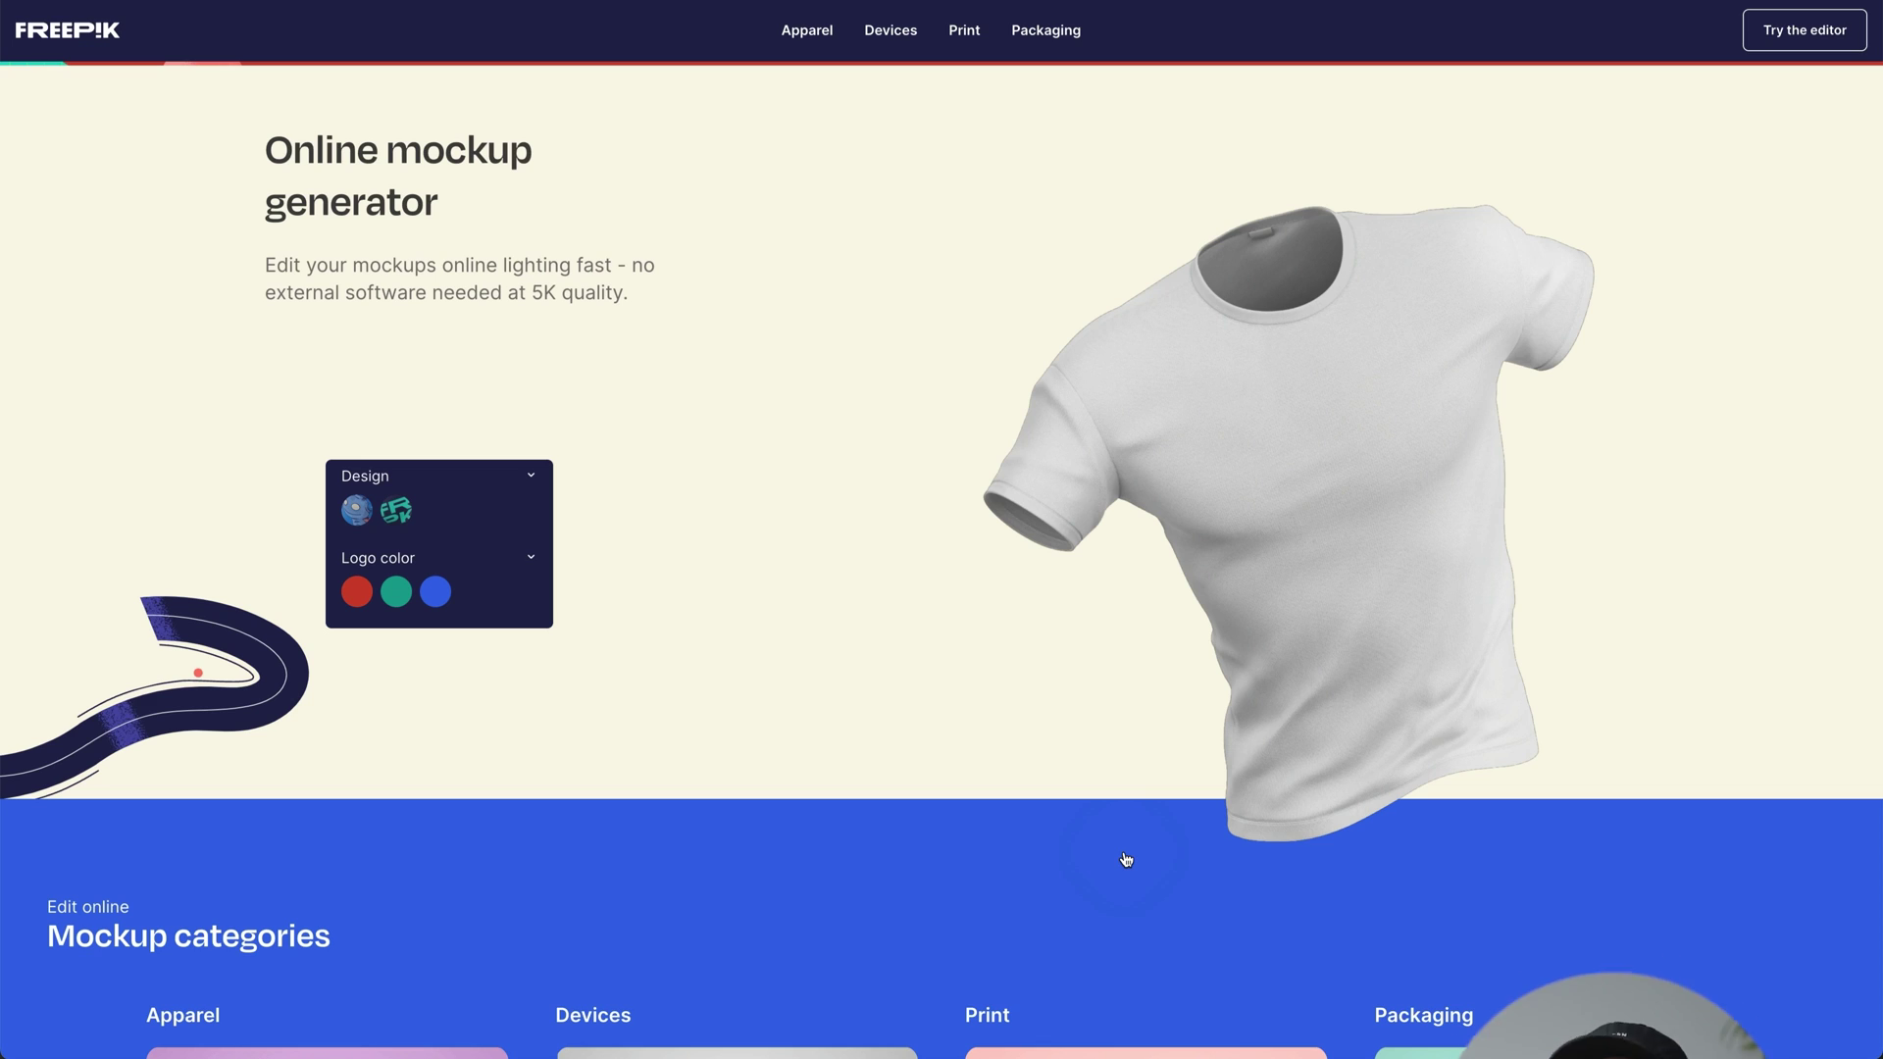
scroll(914, 863, "down", 3)
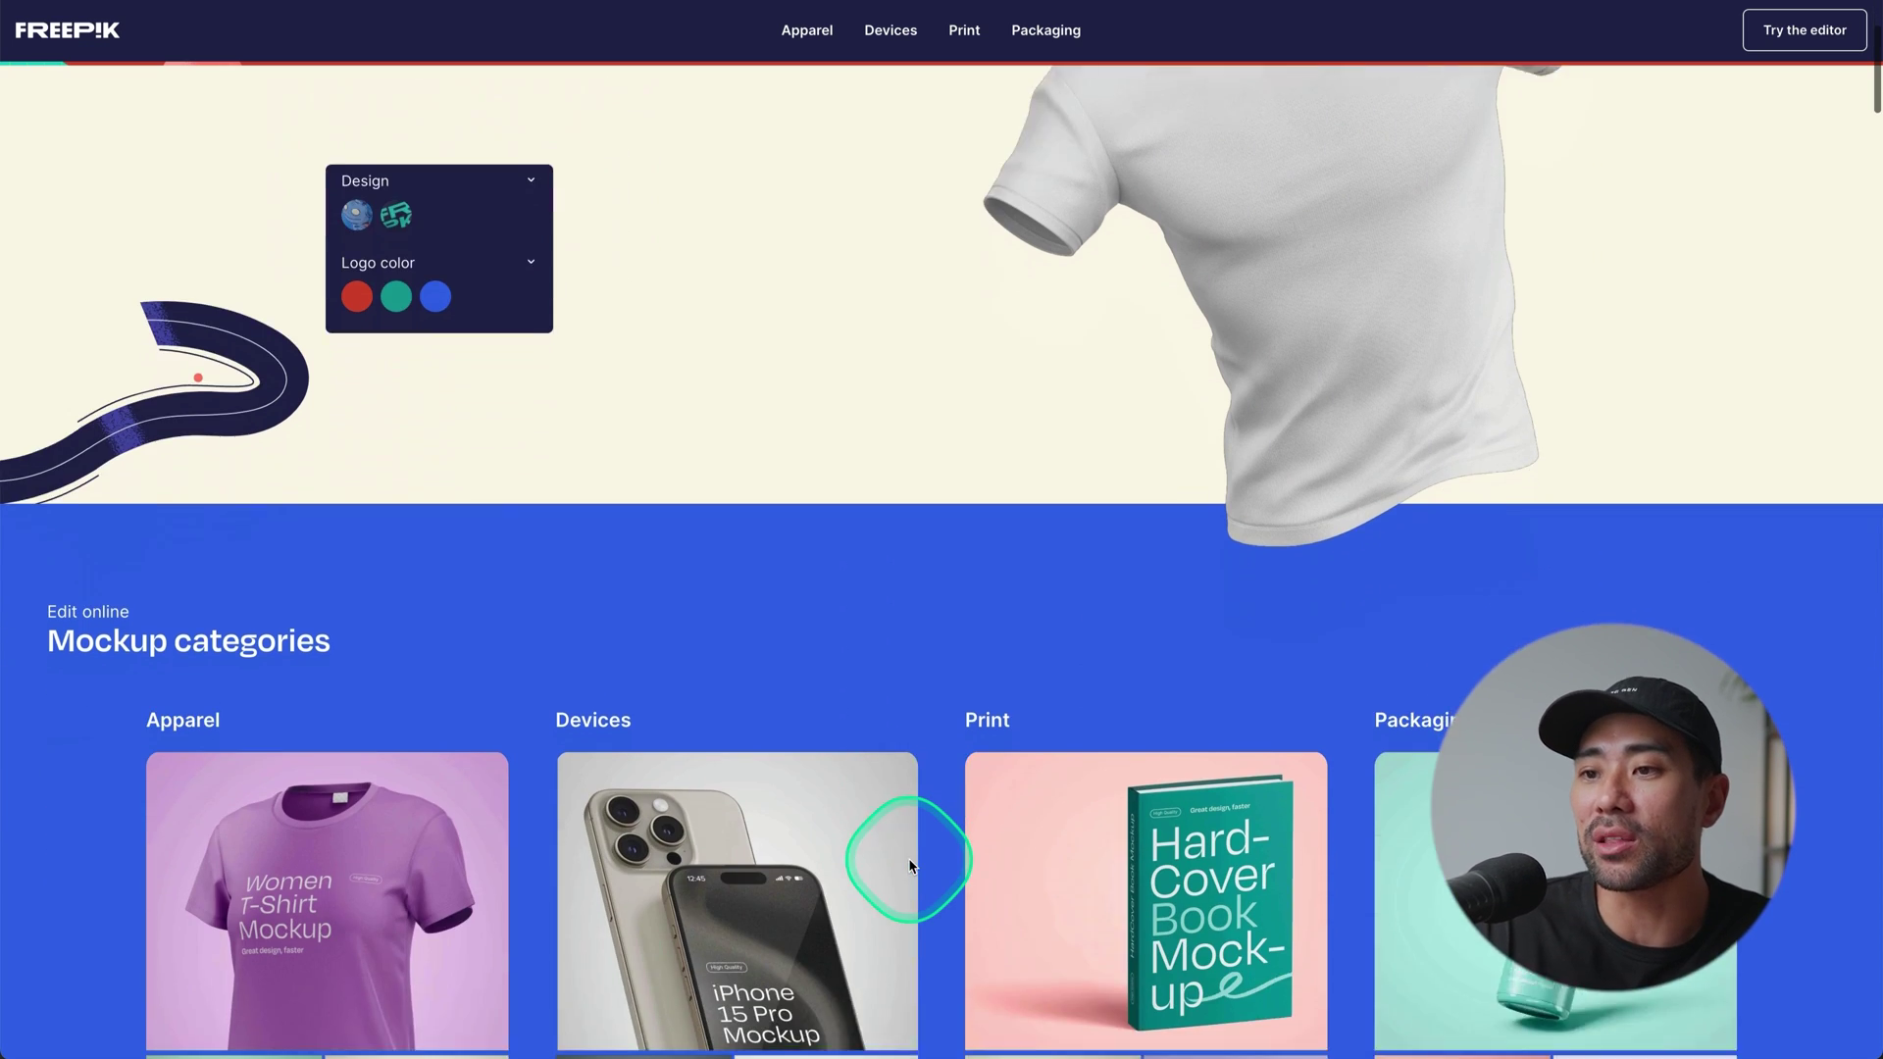
scroll(910, 866, "down", 5)
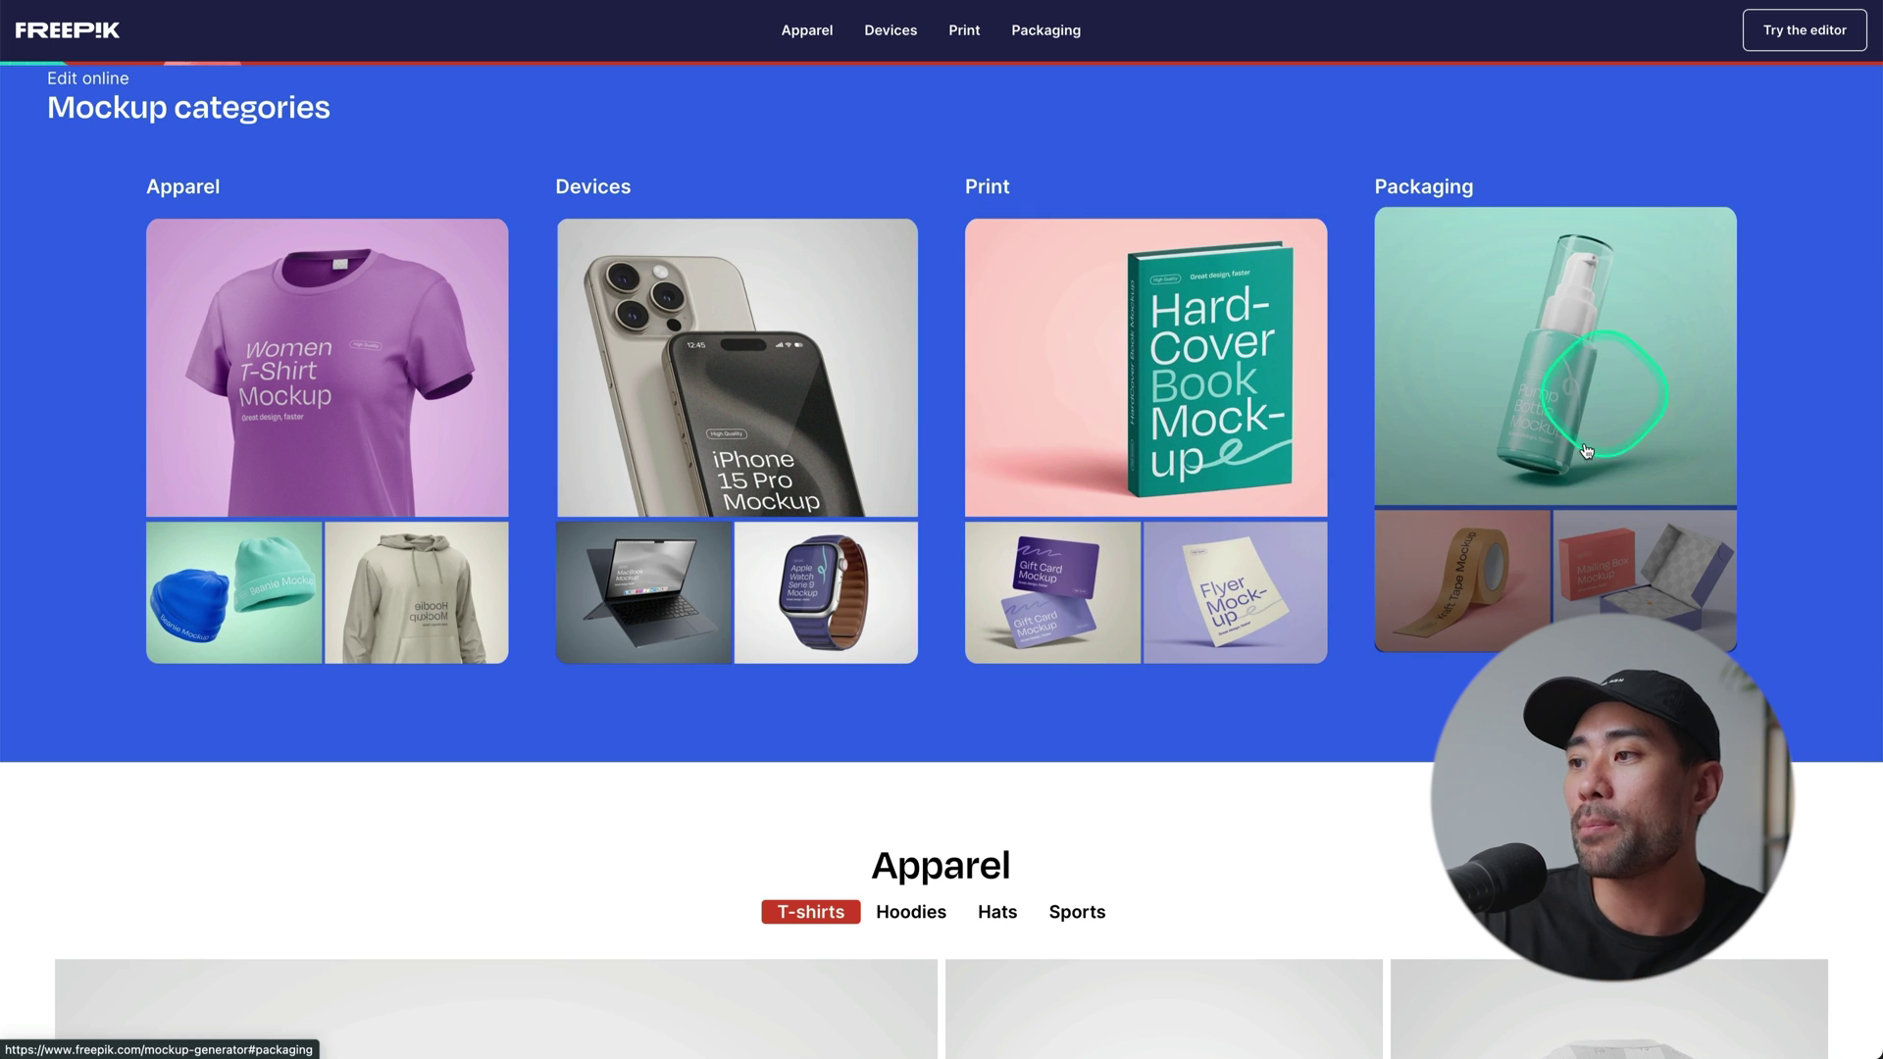
scroll(1593, 494, "down", 10)
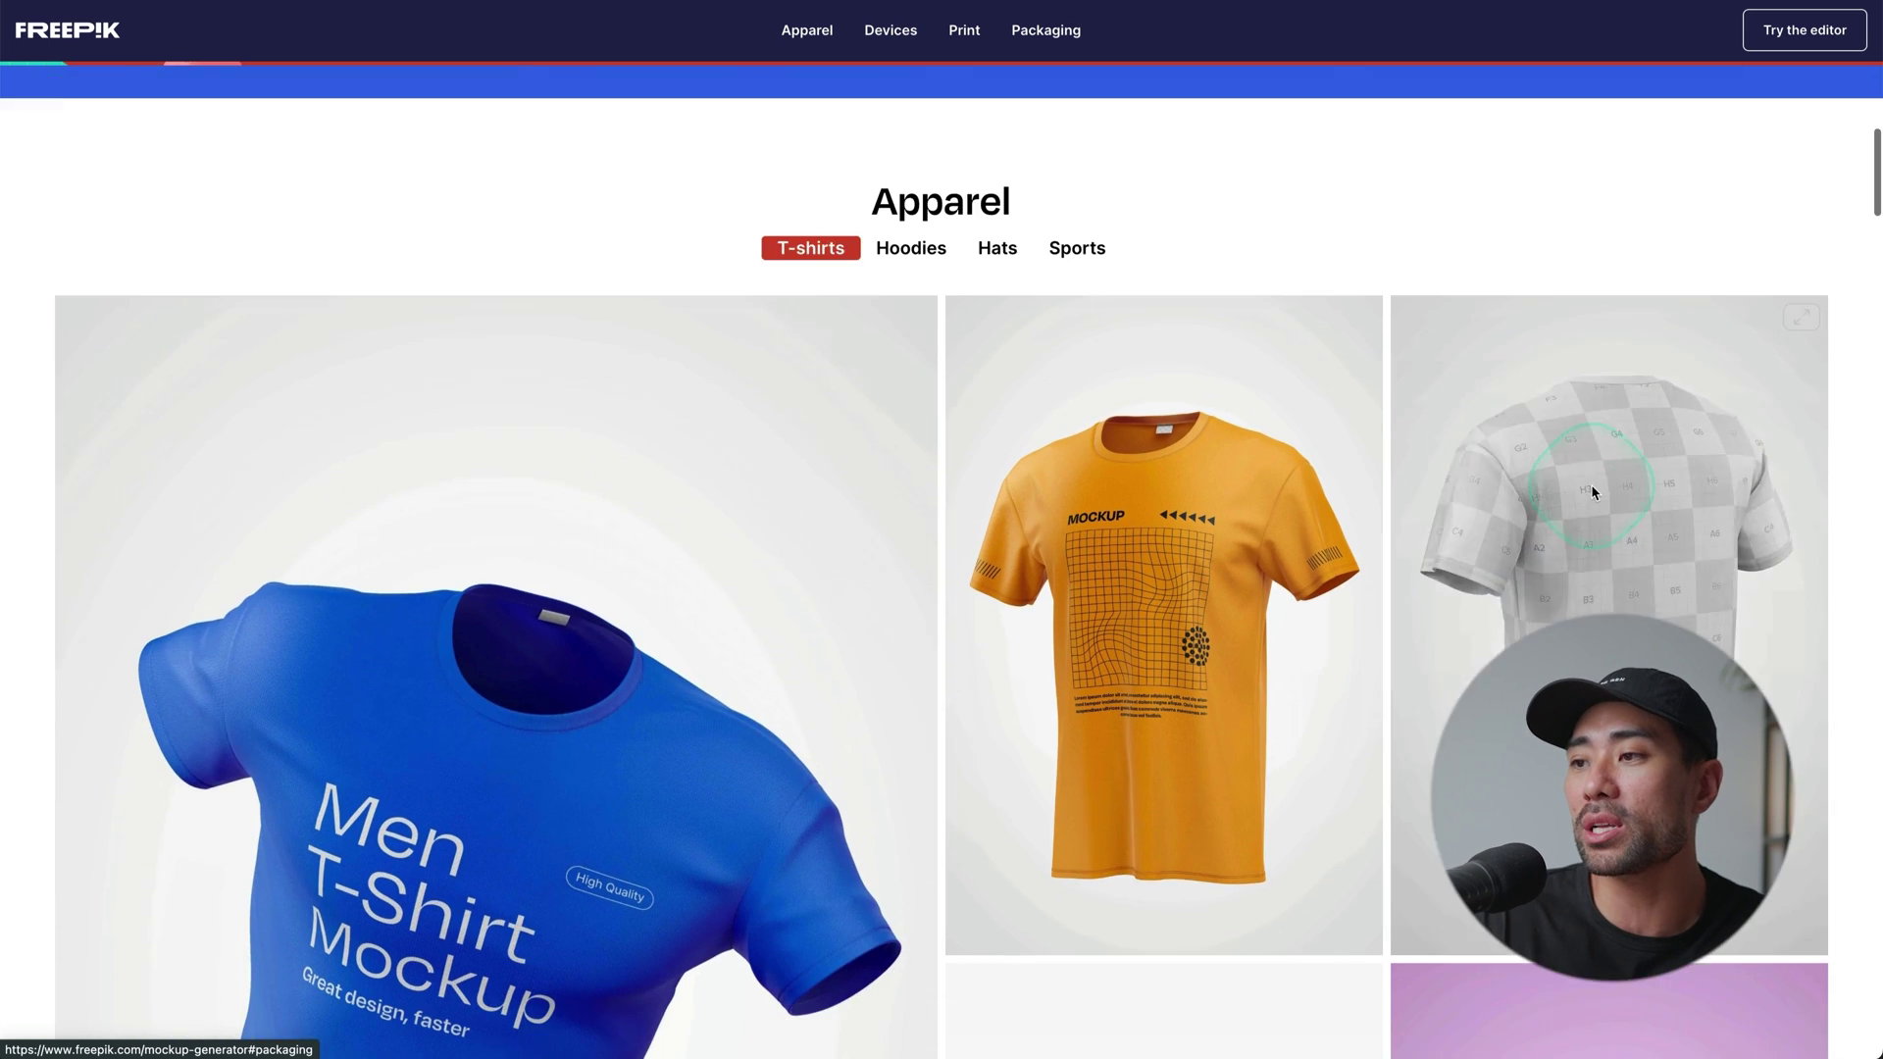
scroll(1593, 493, "up", 2)
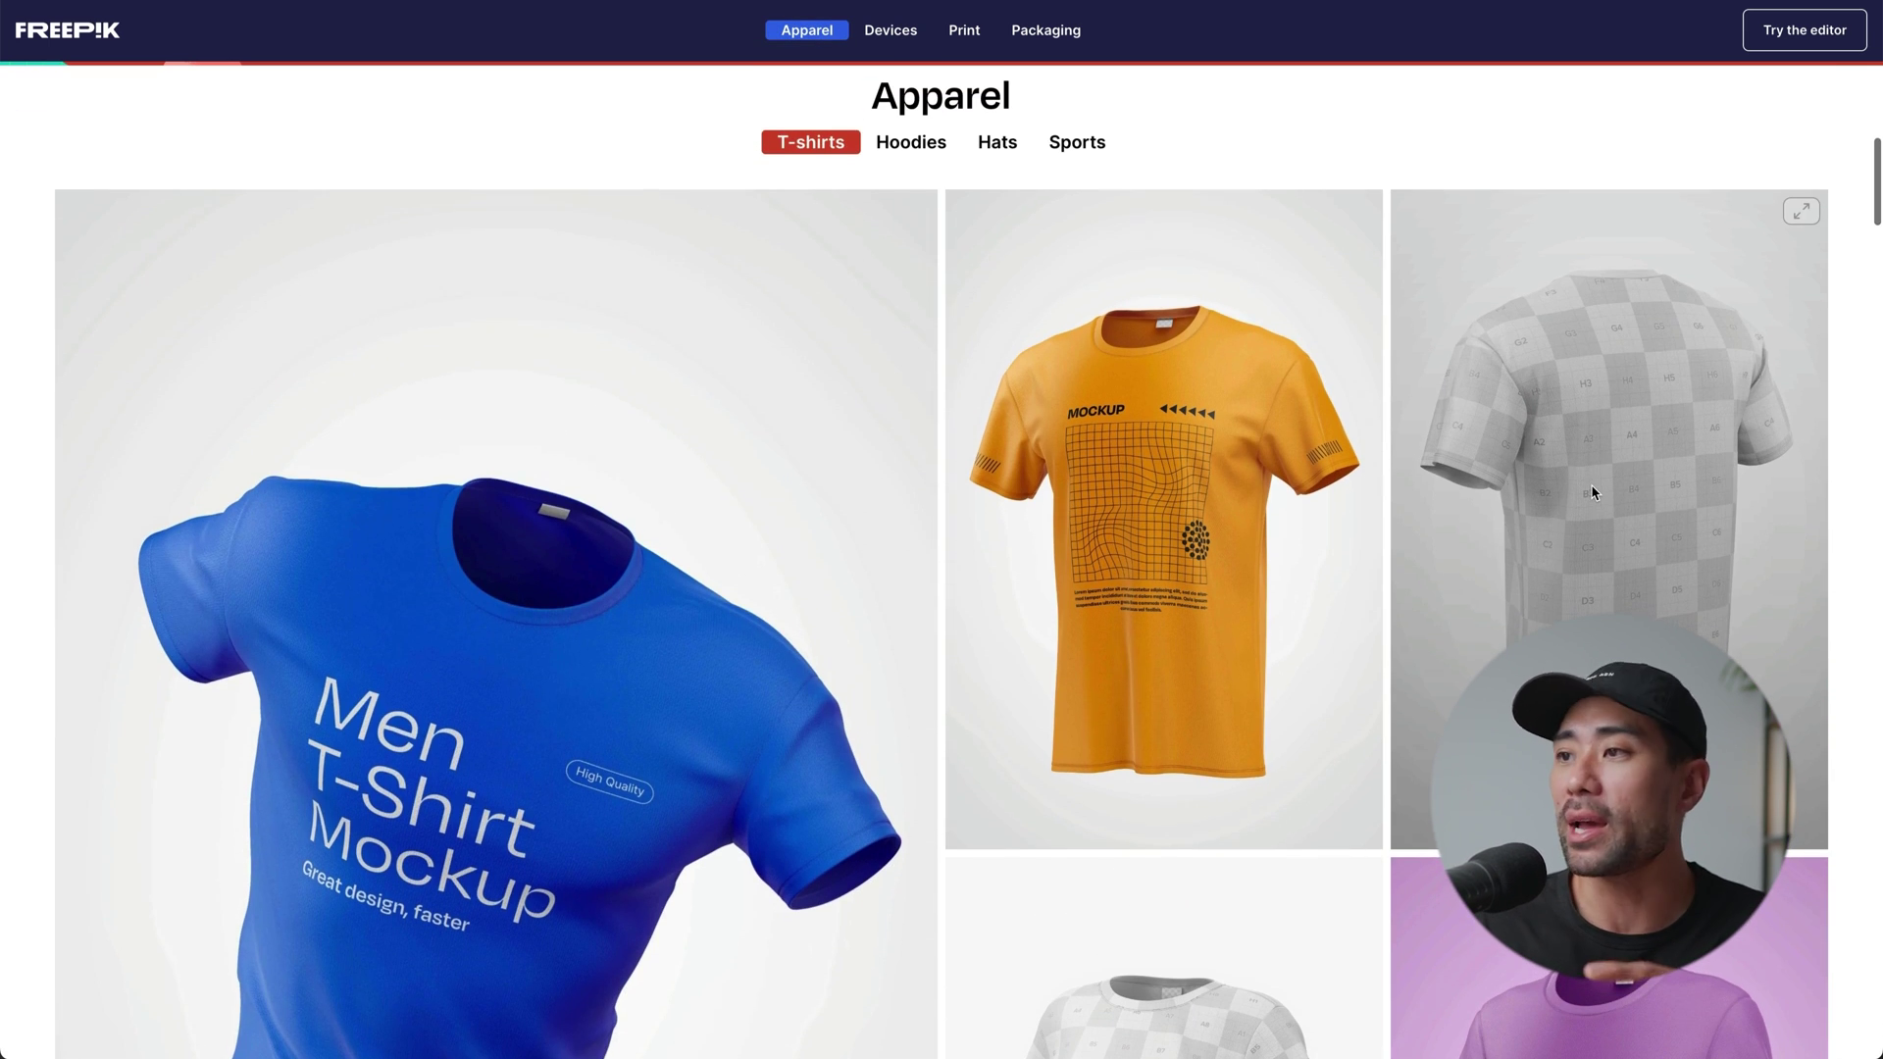
left_click(1091, 714)
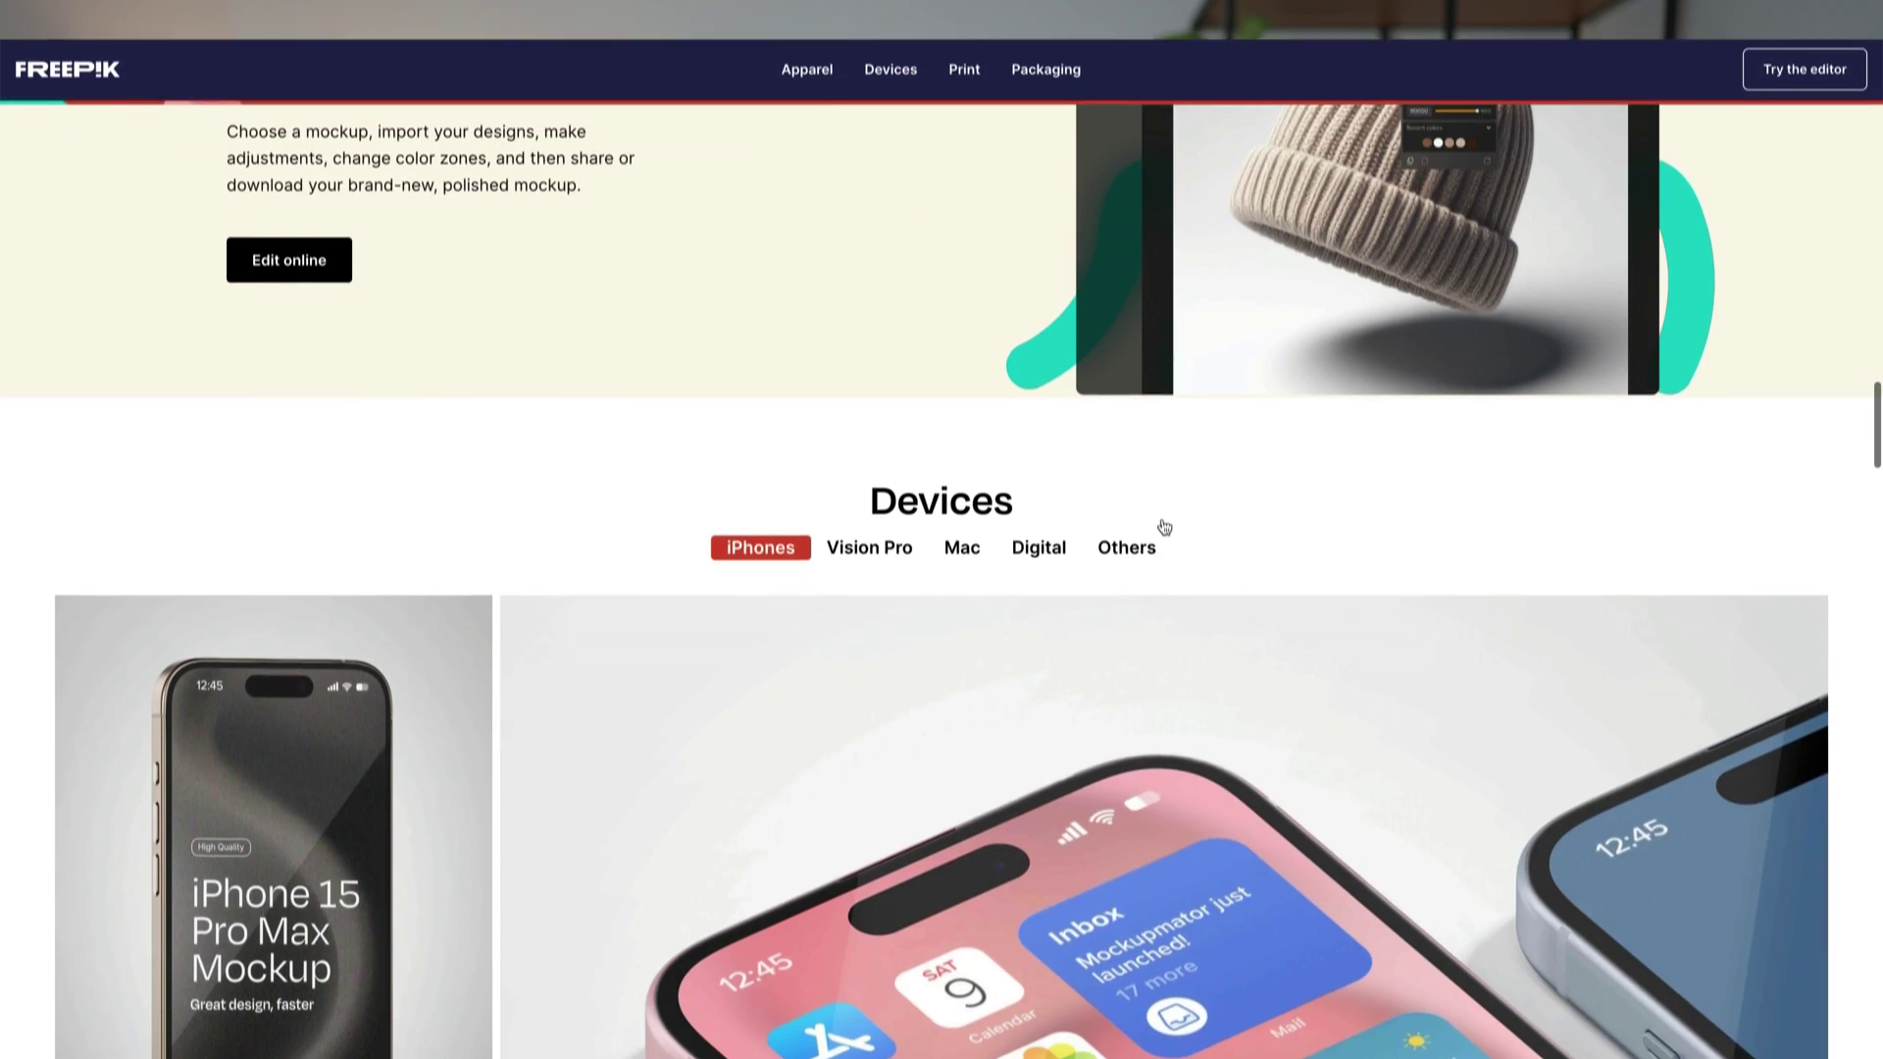
- Examine the Devices mockups, showing the Vision Pro, Mac, Digital and Others groups in turn
scroll(1164, 487, "down", 3)
left_click(1091, 487)
scroll(1094, 491, "down", 1)
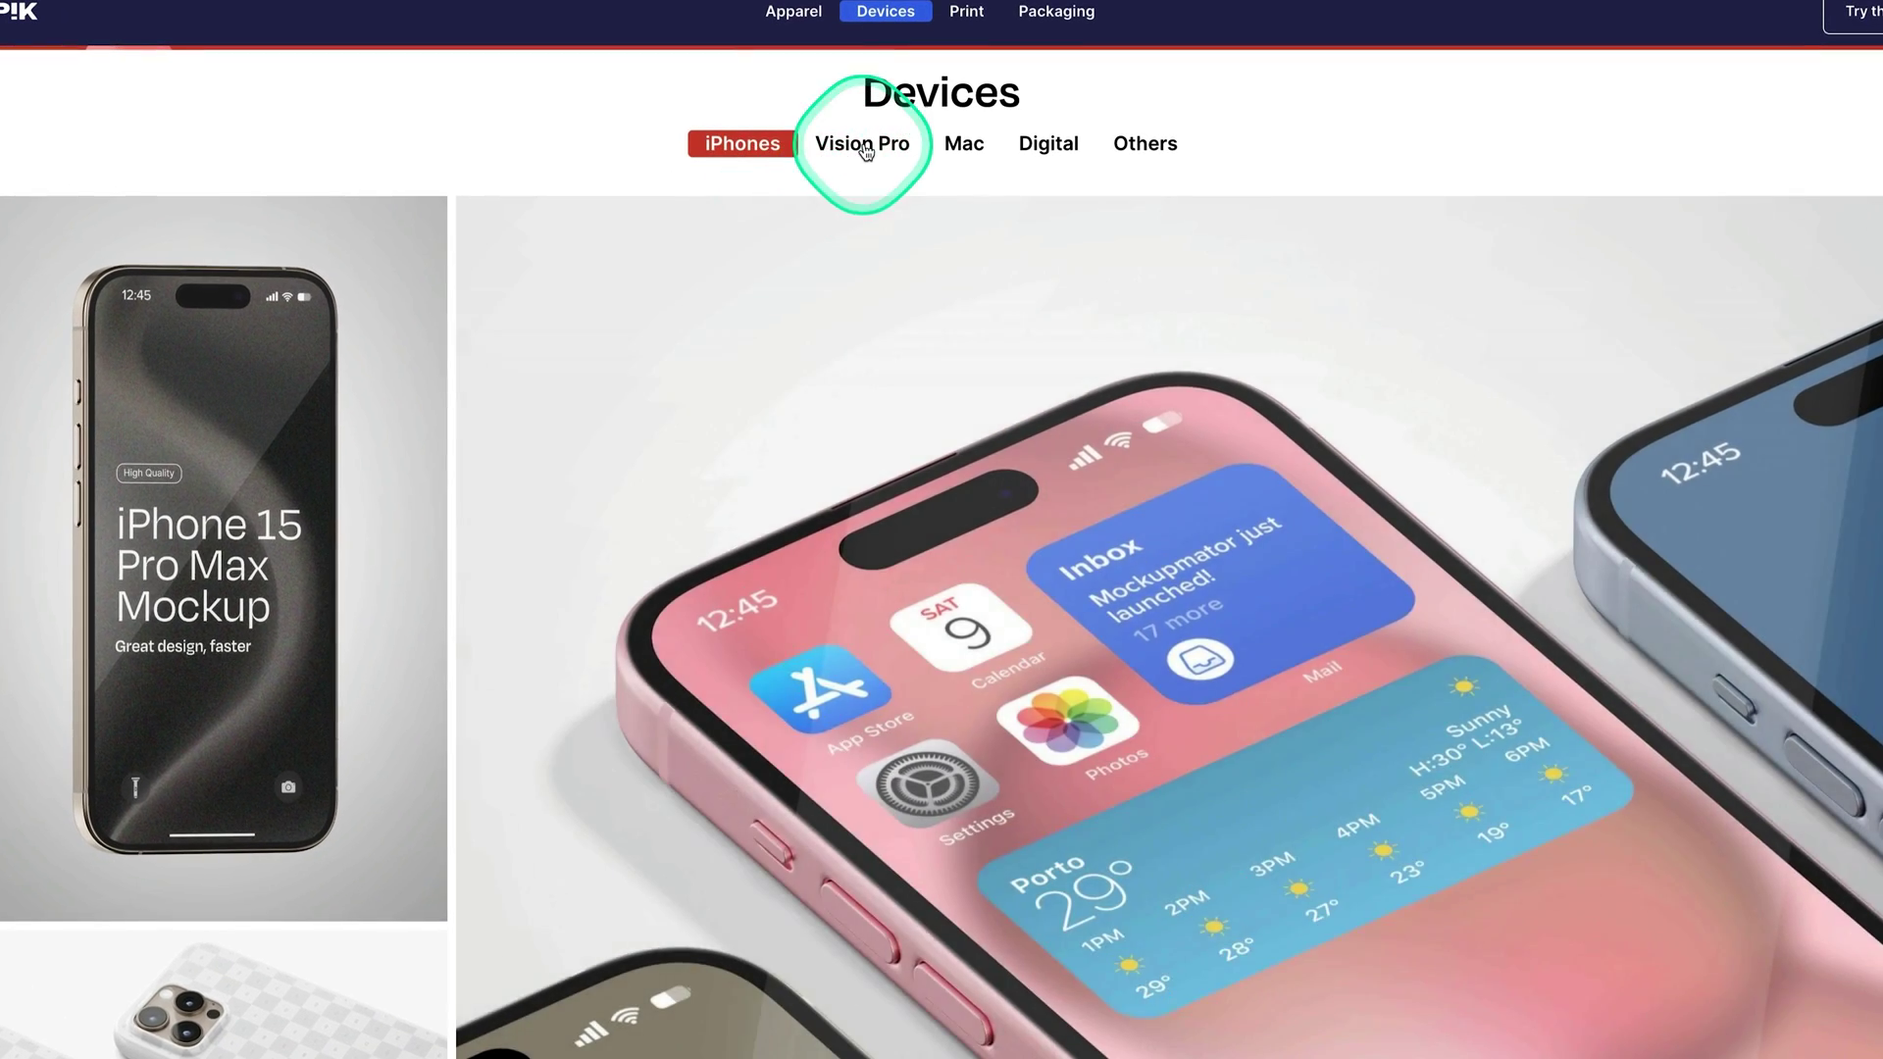
left_click(866, 149)
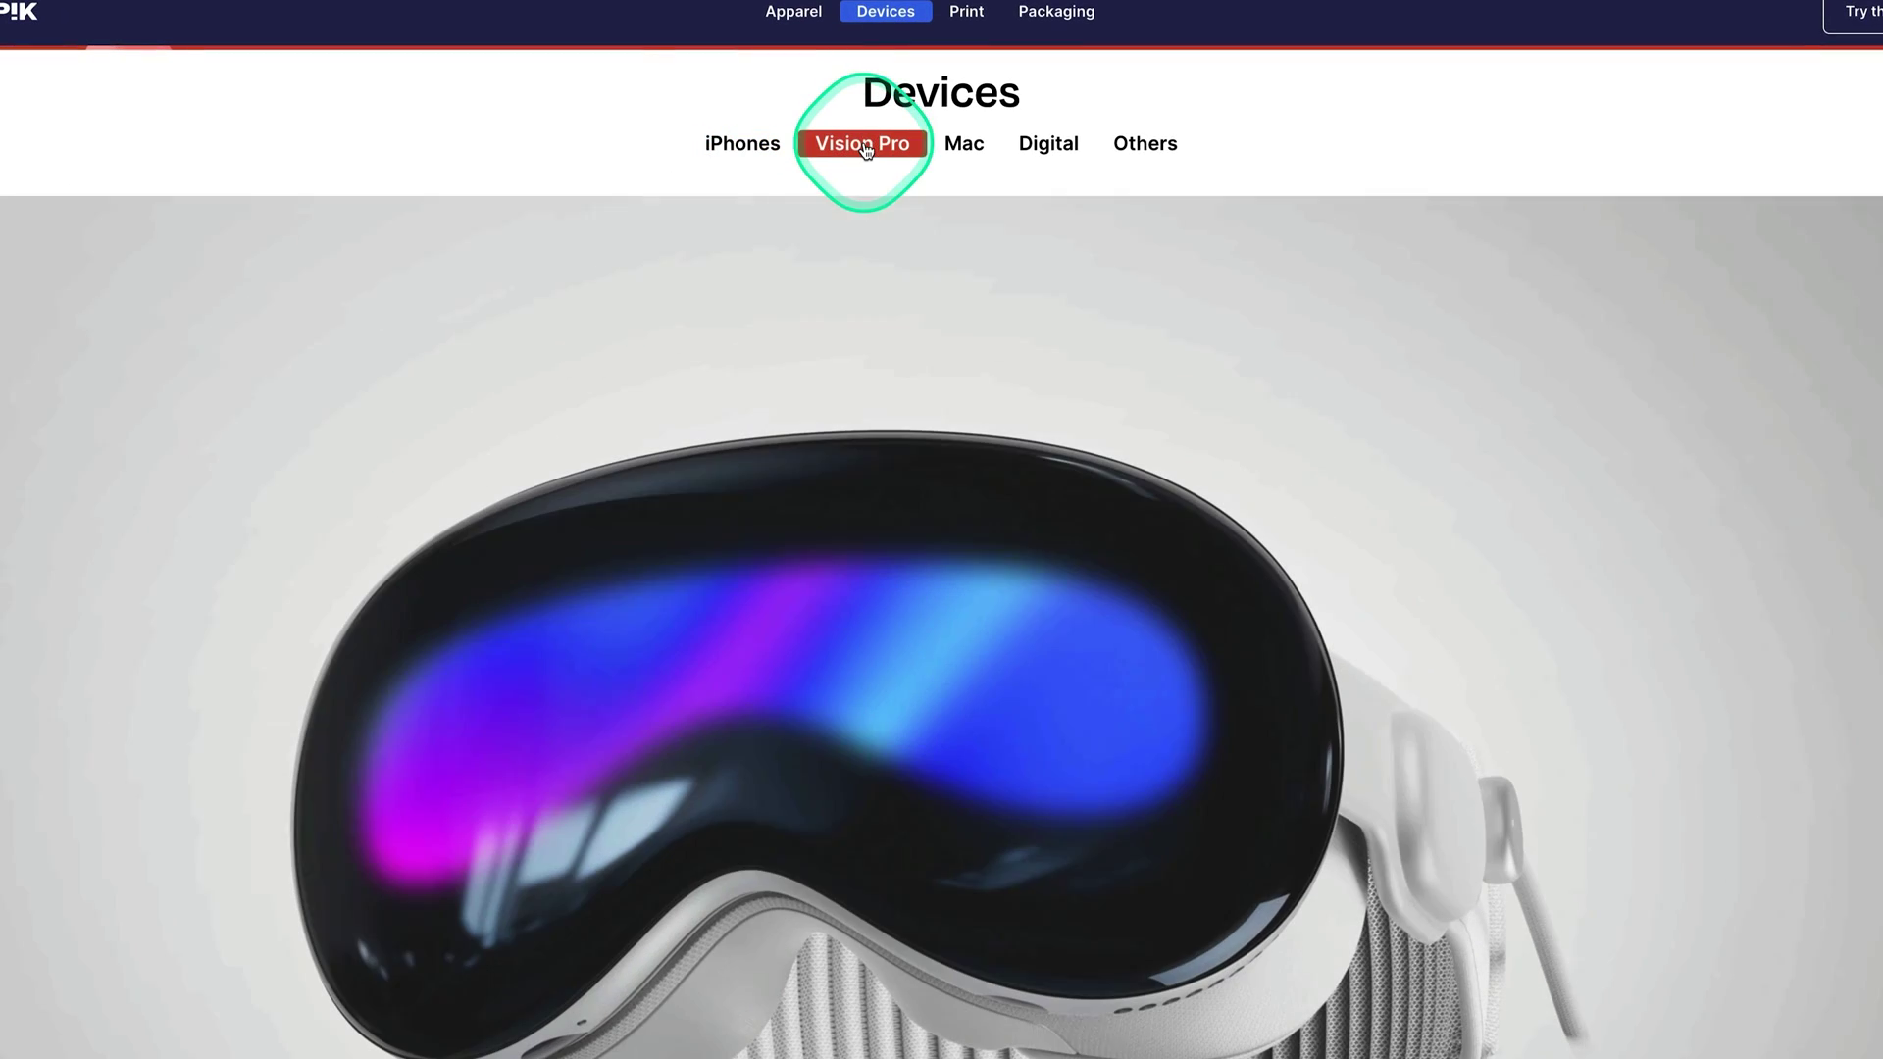
left_click(947, 157)
left_click(1040, 155)
left_click(1146, 157)
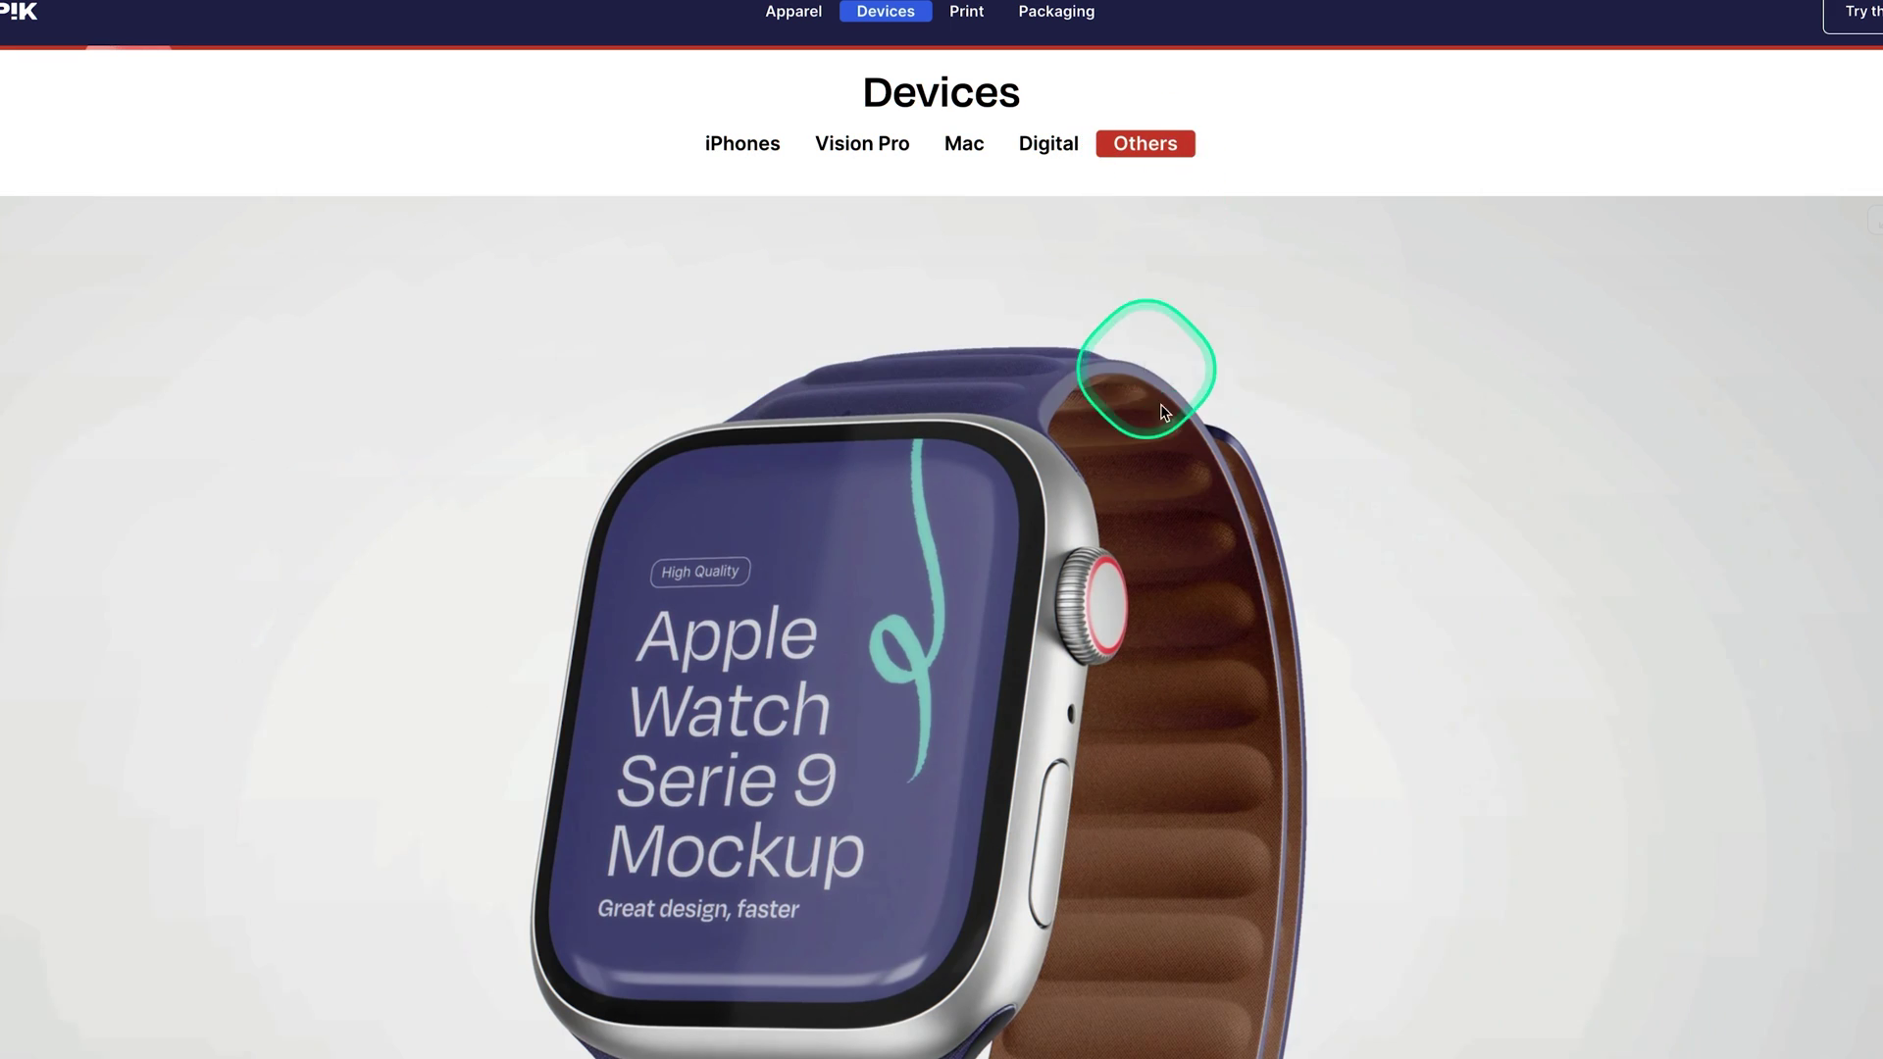
- Browse down to the Print section and look through its Books mockups
scroll(1187, 490, "down", 8)
scroll(1181, 539, "down", 12)
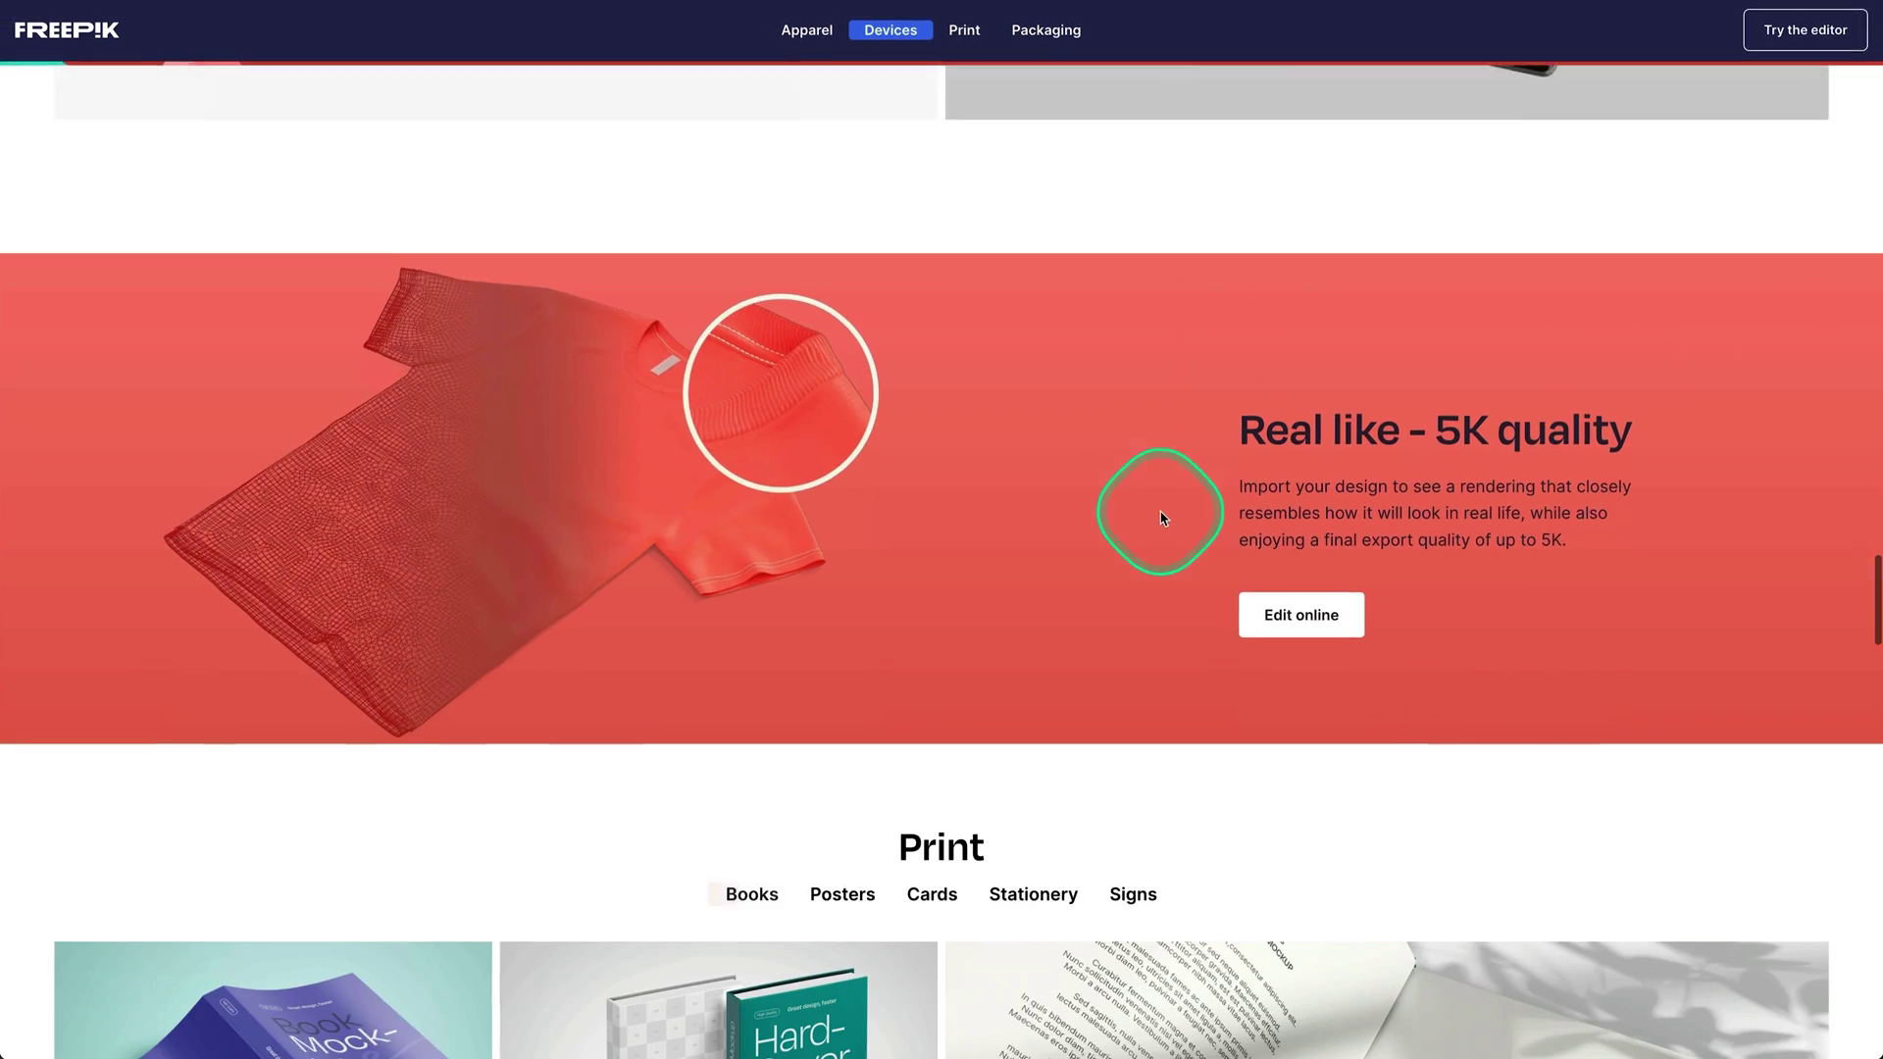
scroll(1161, 518, "down", 2)
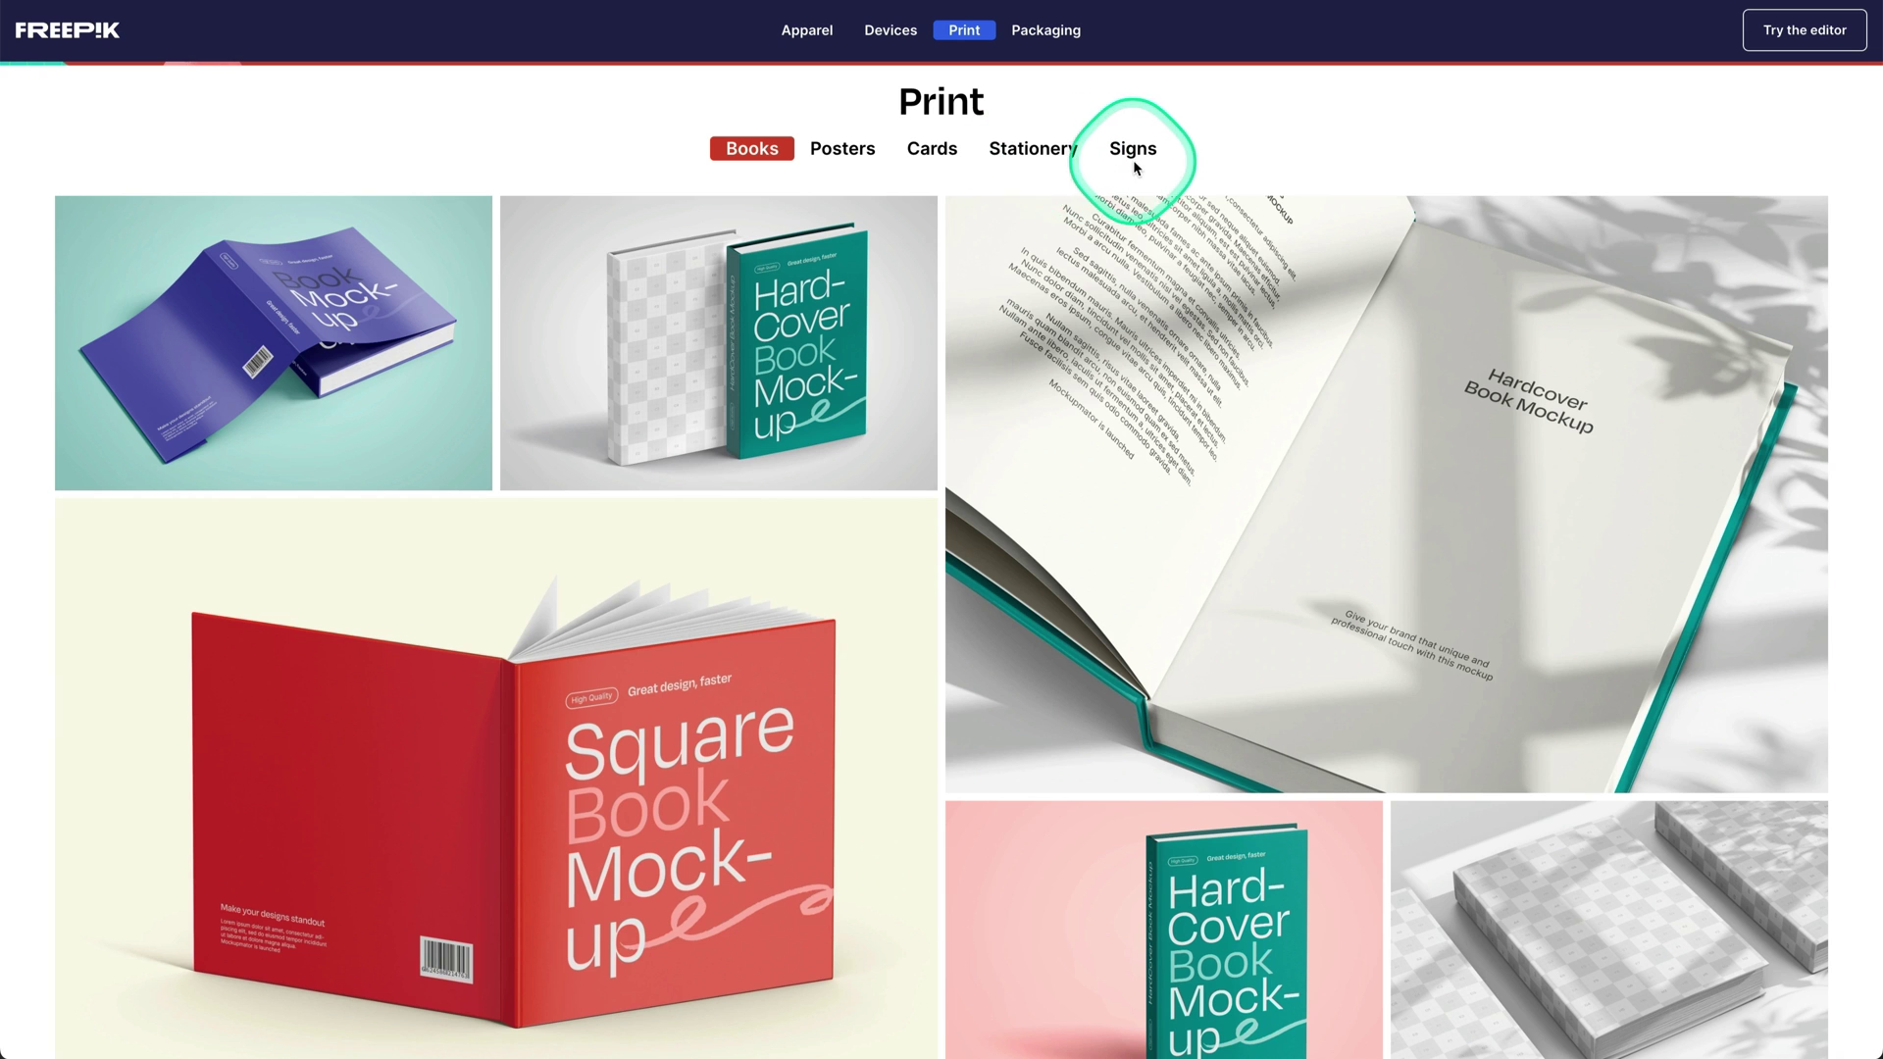
mouse_move(892, 331)
scroll(931, 363, "down", 1)
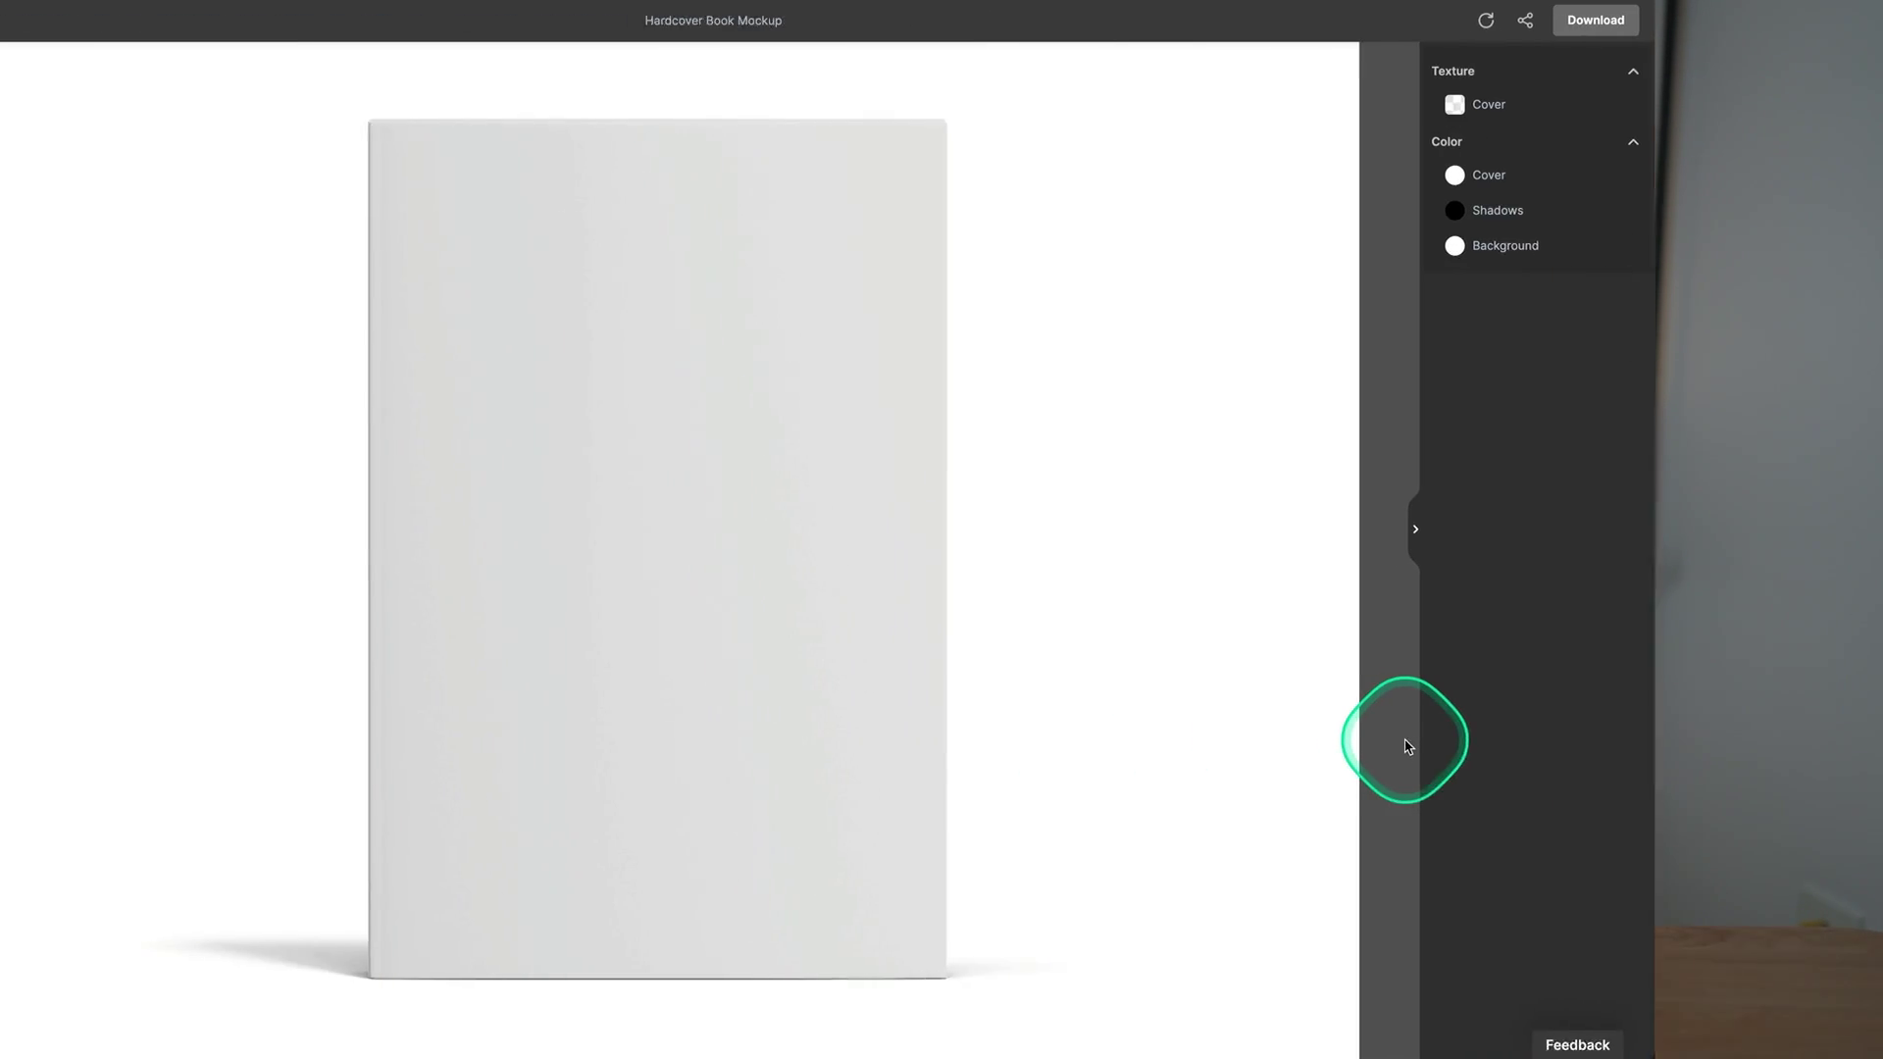
- Add the pink and black illustration PNG from the Covers folder to the cover of the Hardcover Book Mockup
left_click(883, 637)
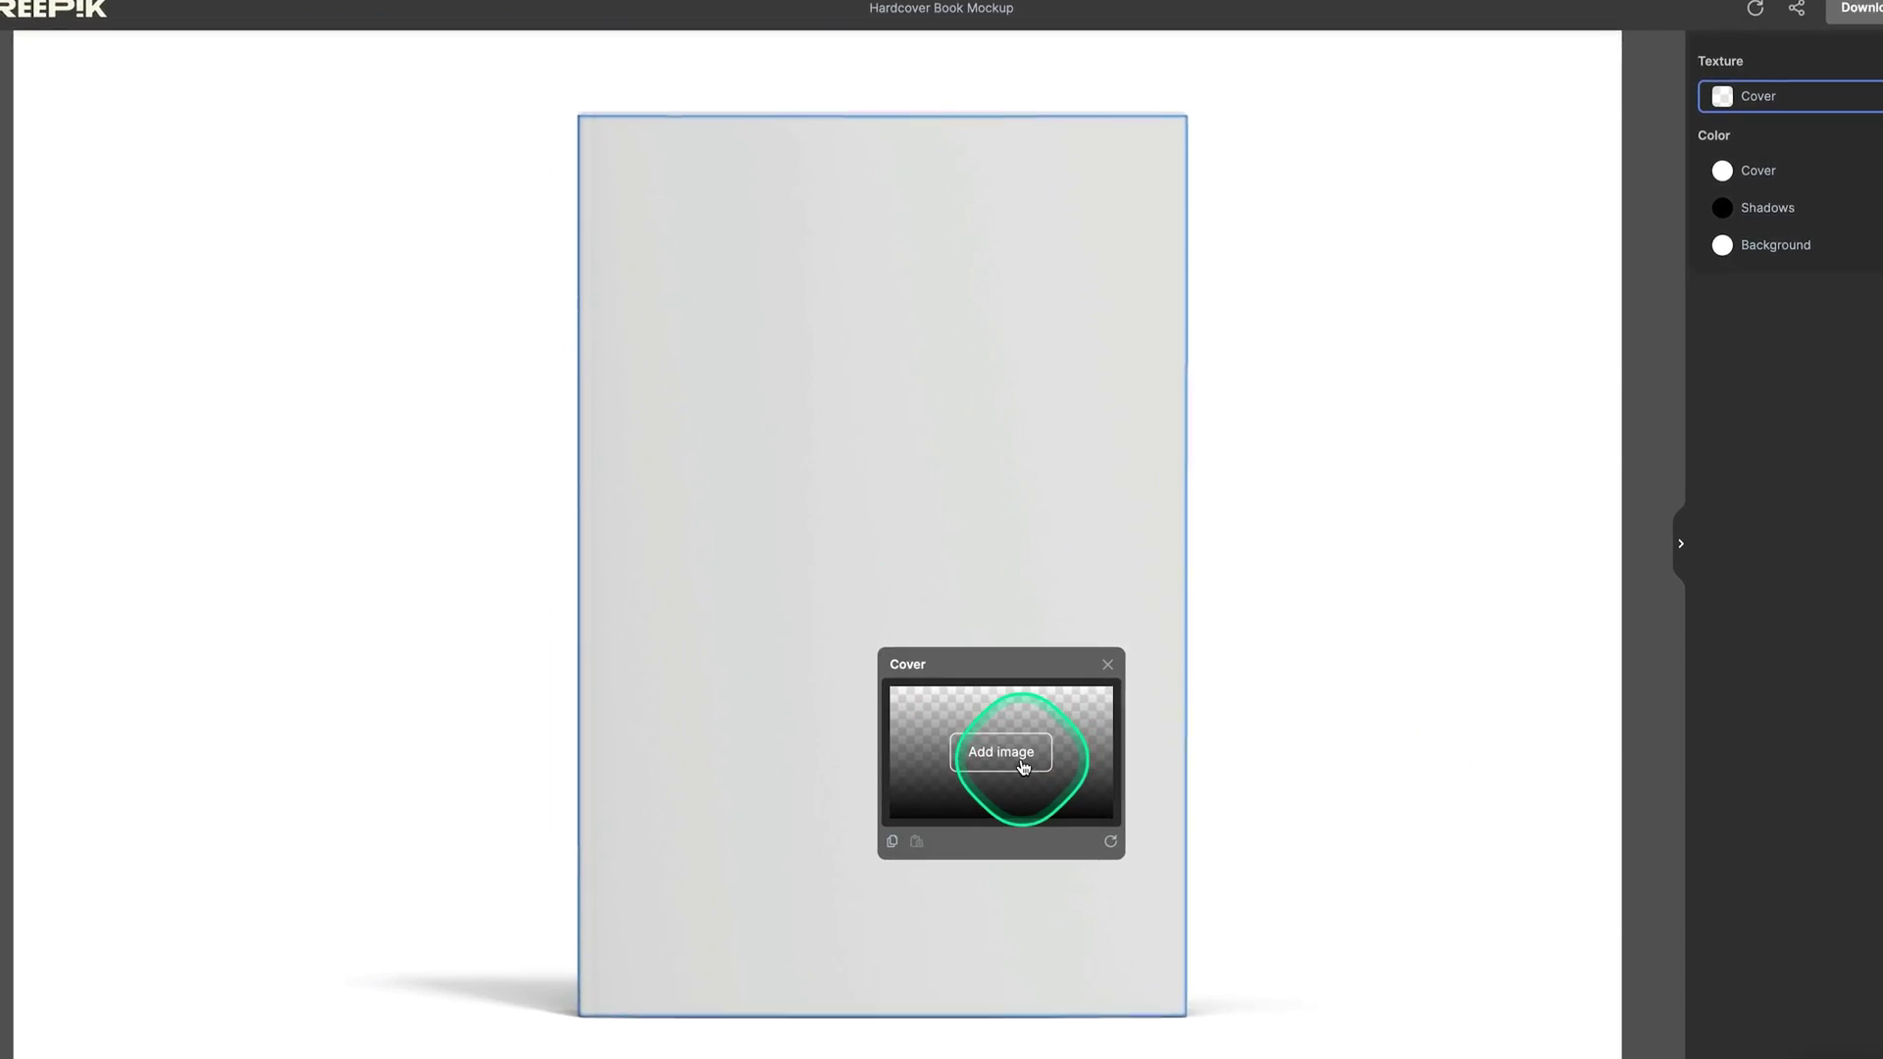
left_click(1005, 774)
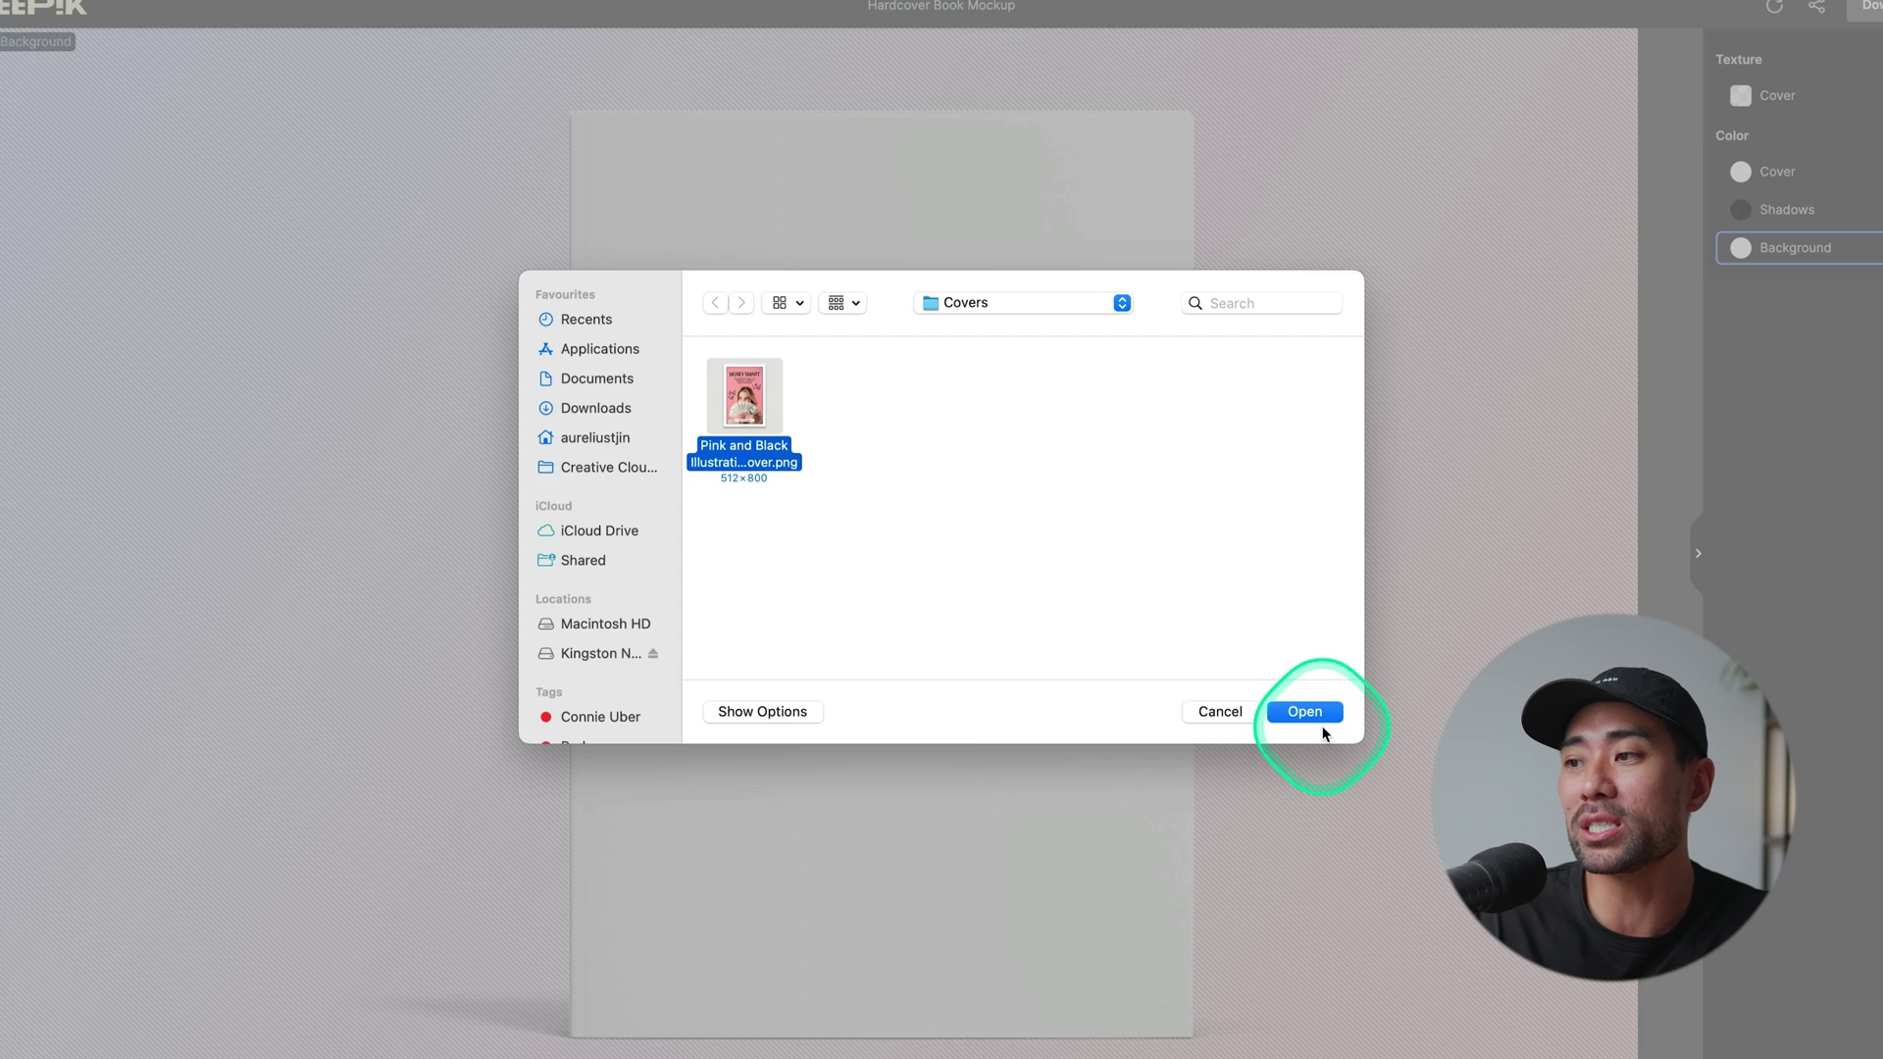
left_click(1314, 723)
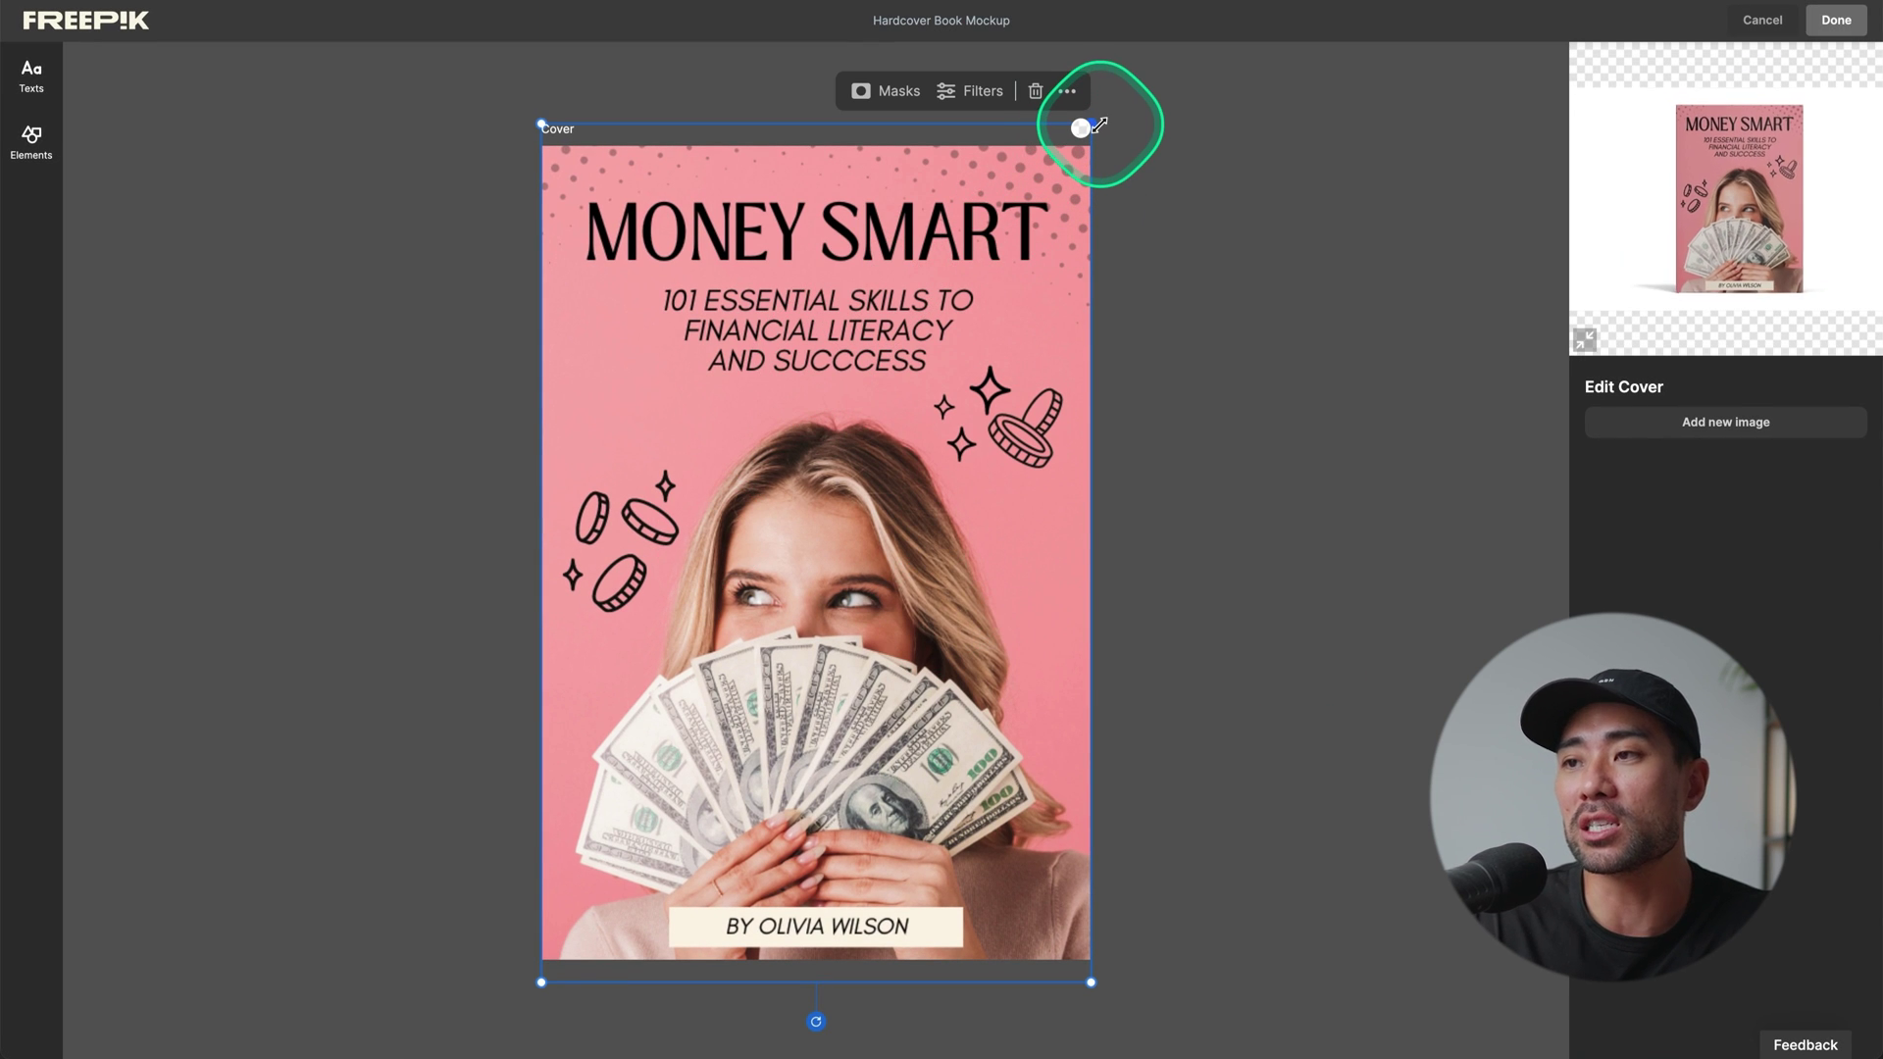
- Adjust the cover image's size to fit the cover frame and apply it to the book mockup
left_click_drag(1097, 126, 1248, 226)
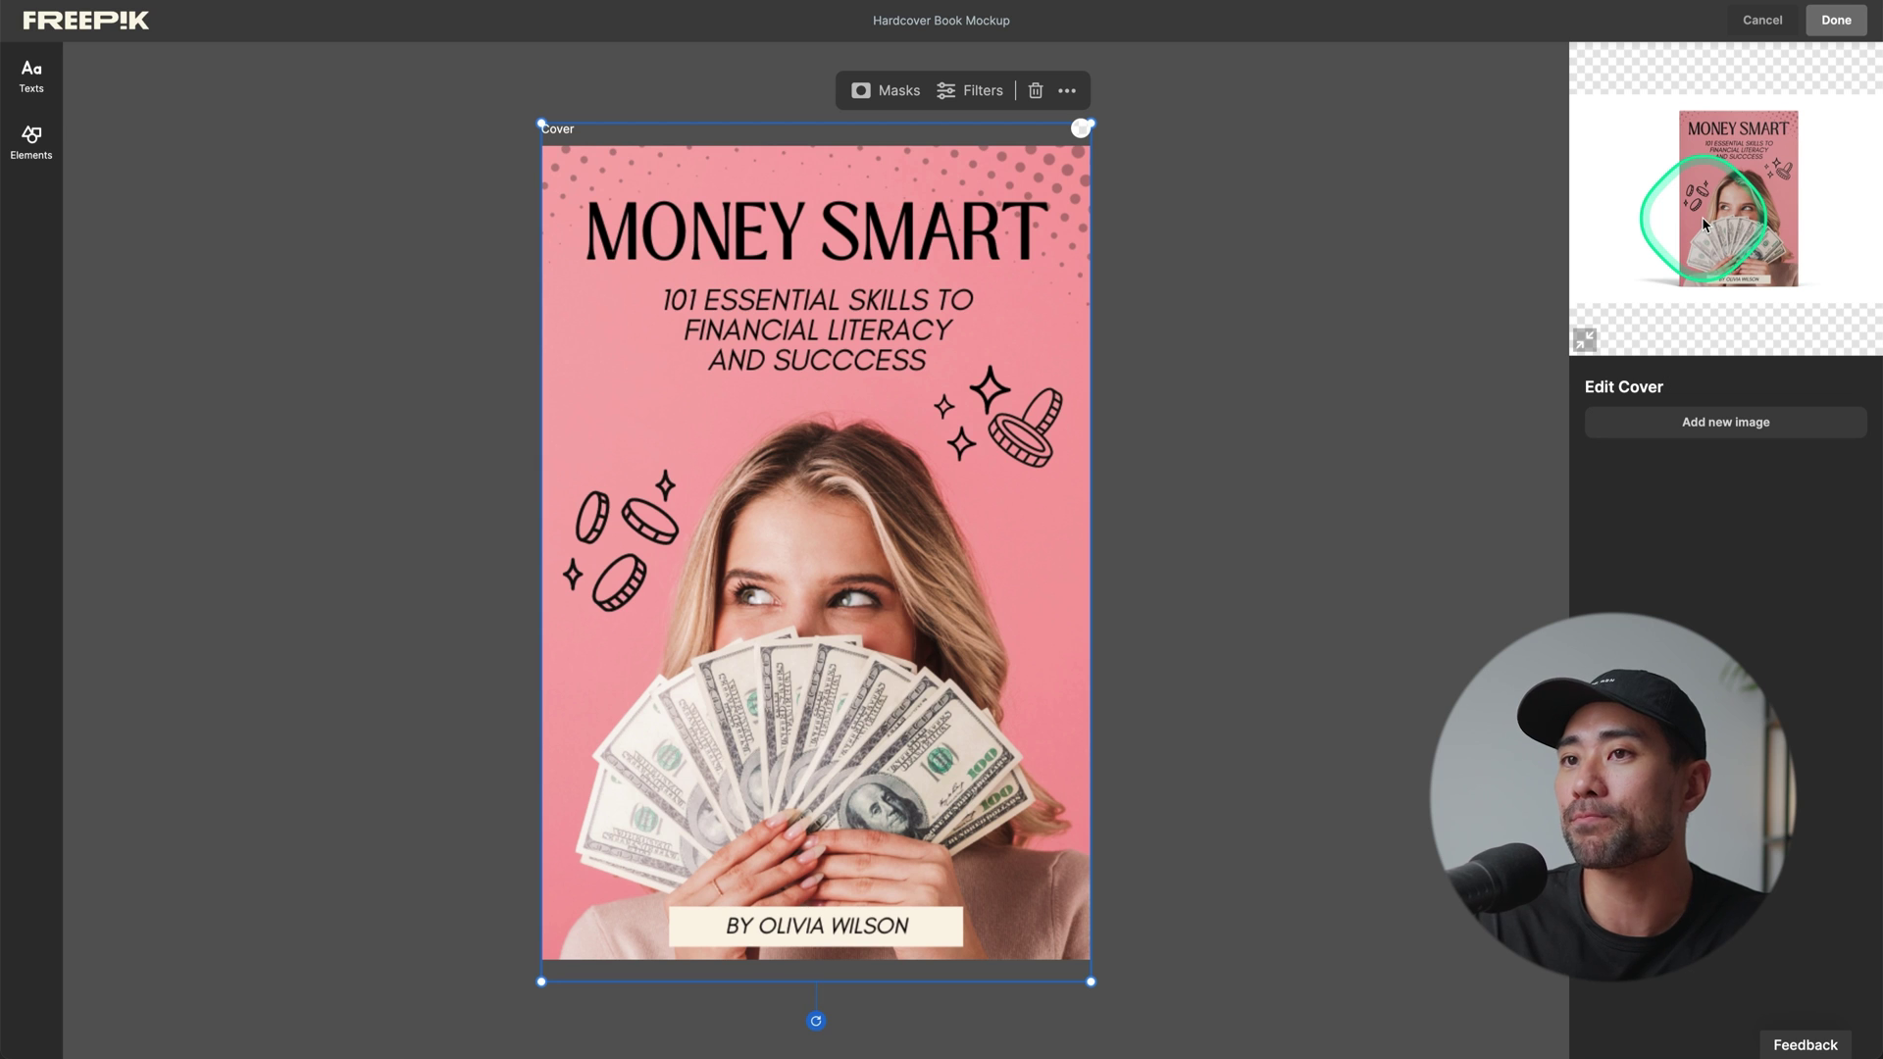
left_click(1837, 21)
left_click(1204, 555)
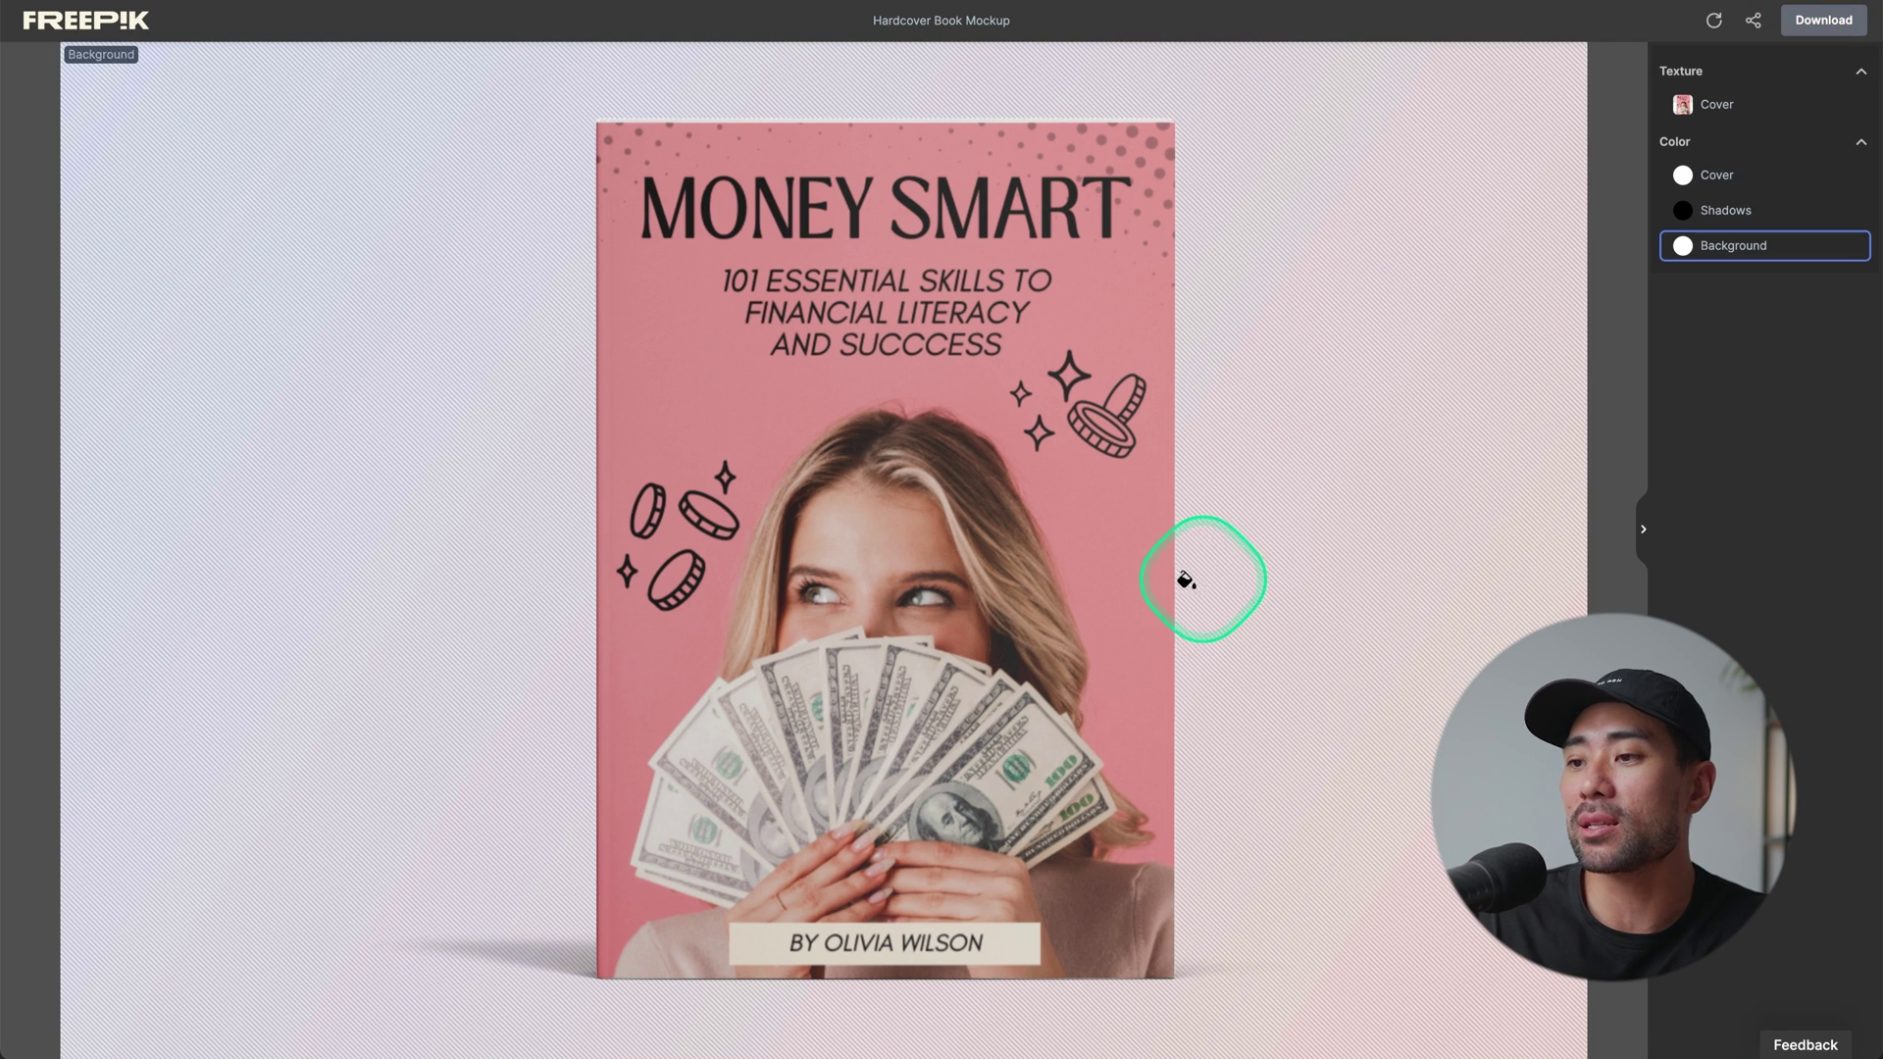
left_click(1840, 734)
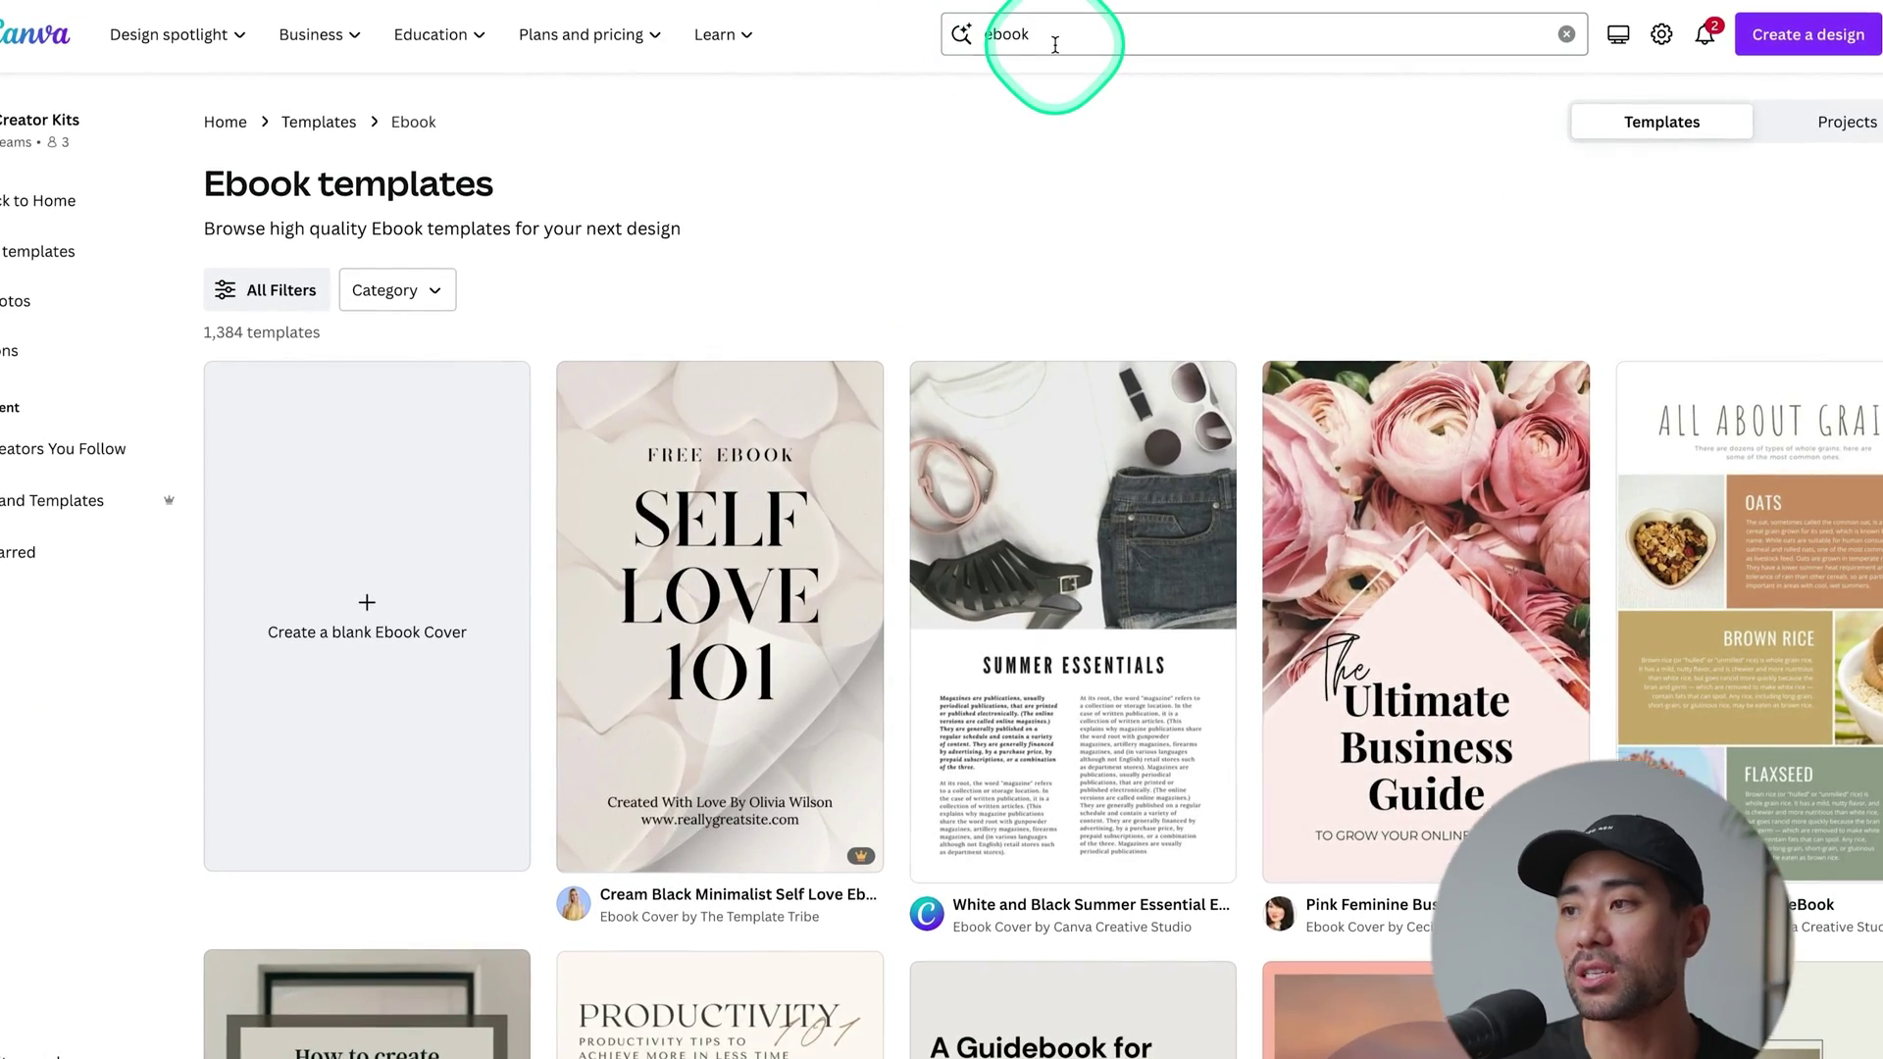
- Switch to Canva, browse the ebook templates and open the Motivation Ebook Cover template for editing
scroll(1256, 578, "down", 15)
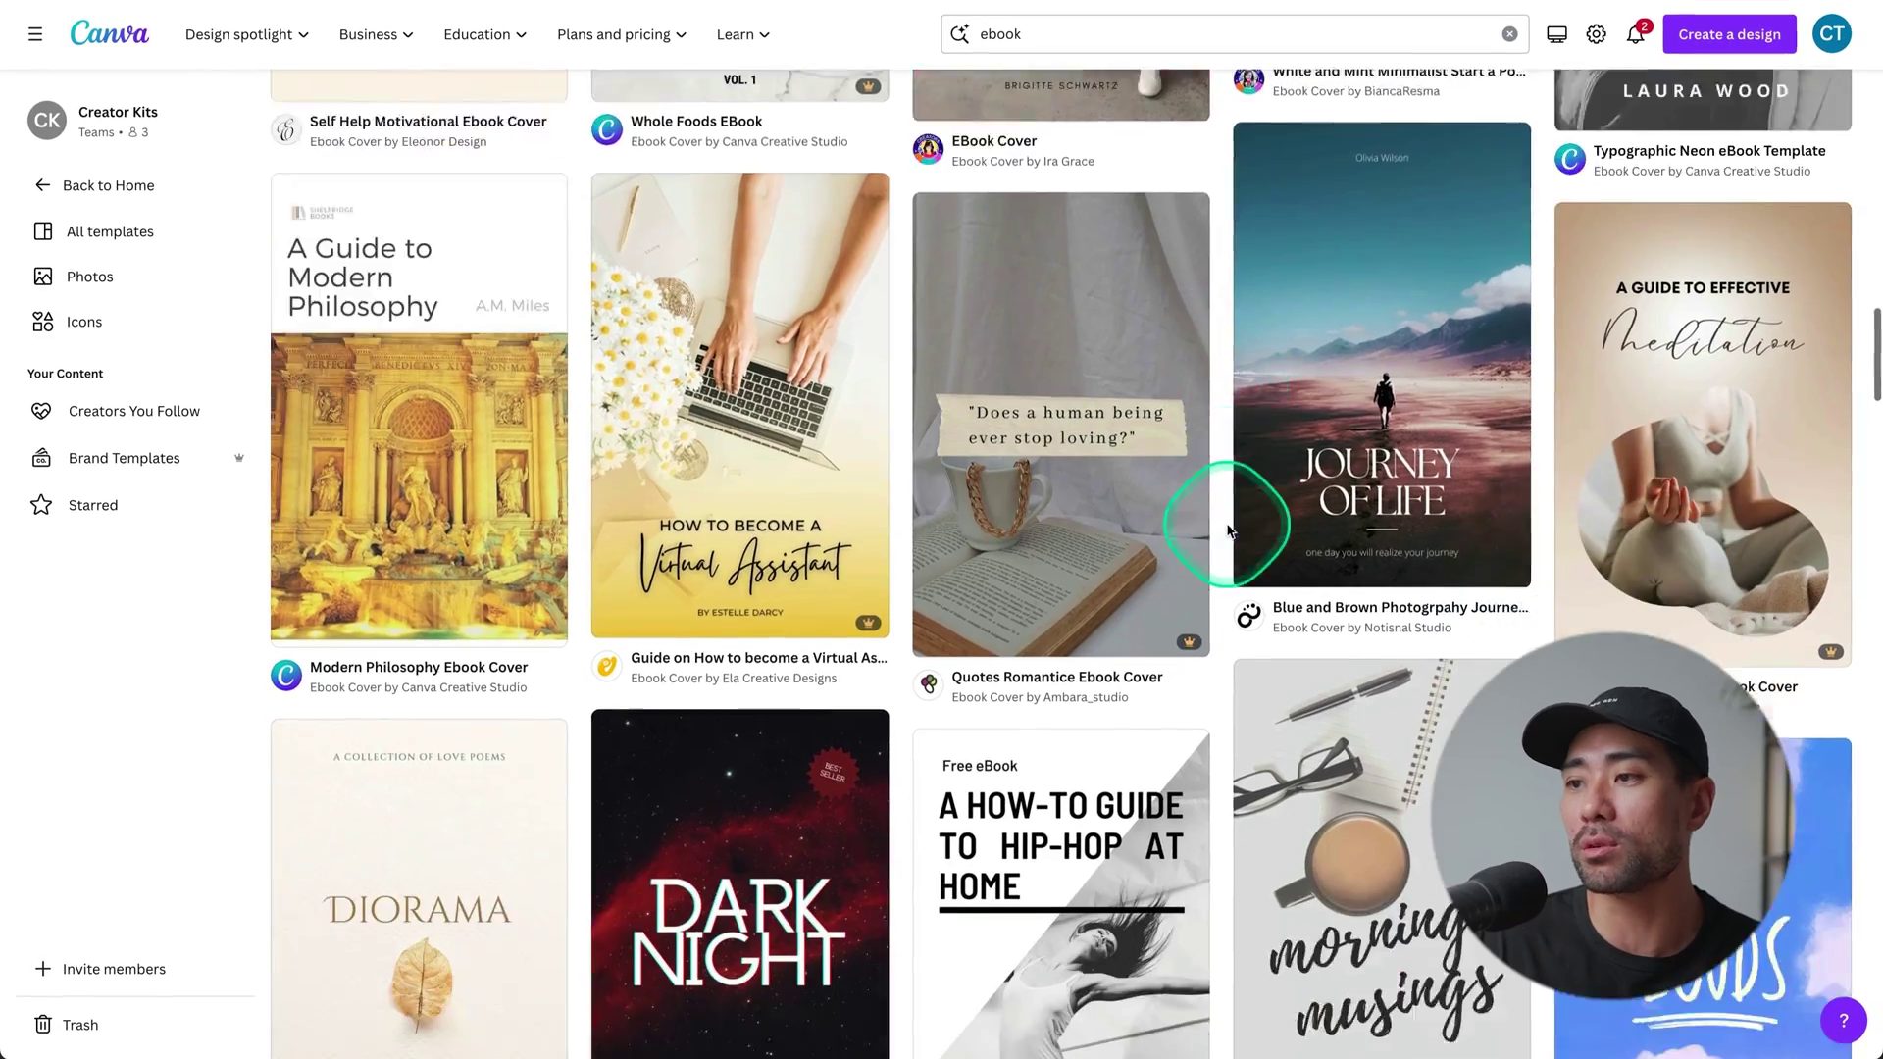
scroll(1227, 531, "down", 18)
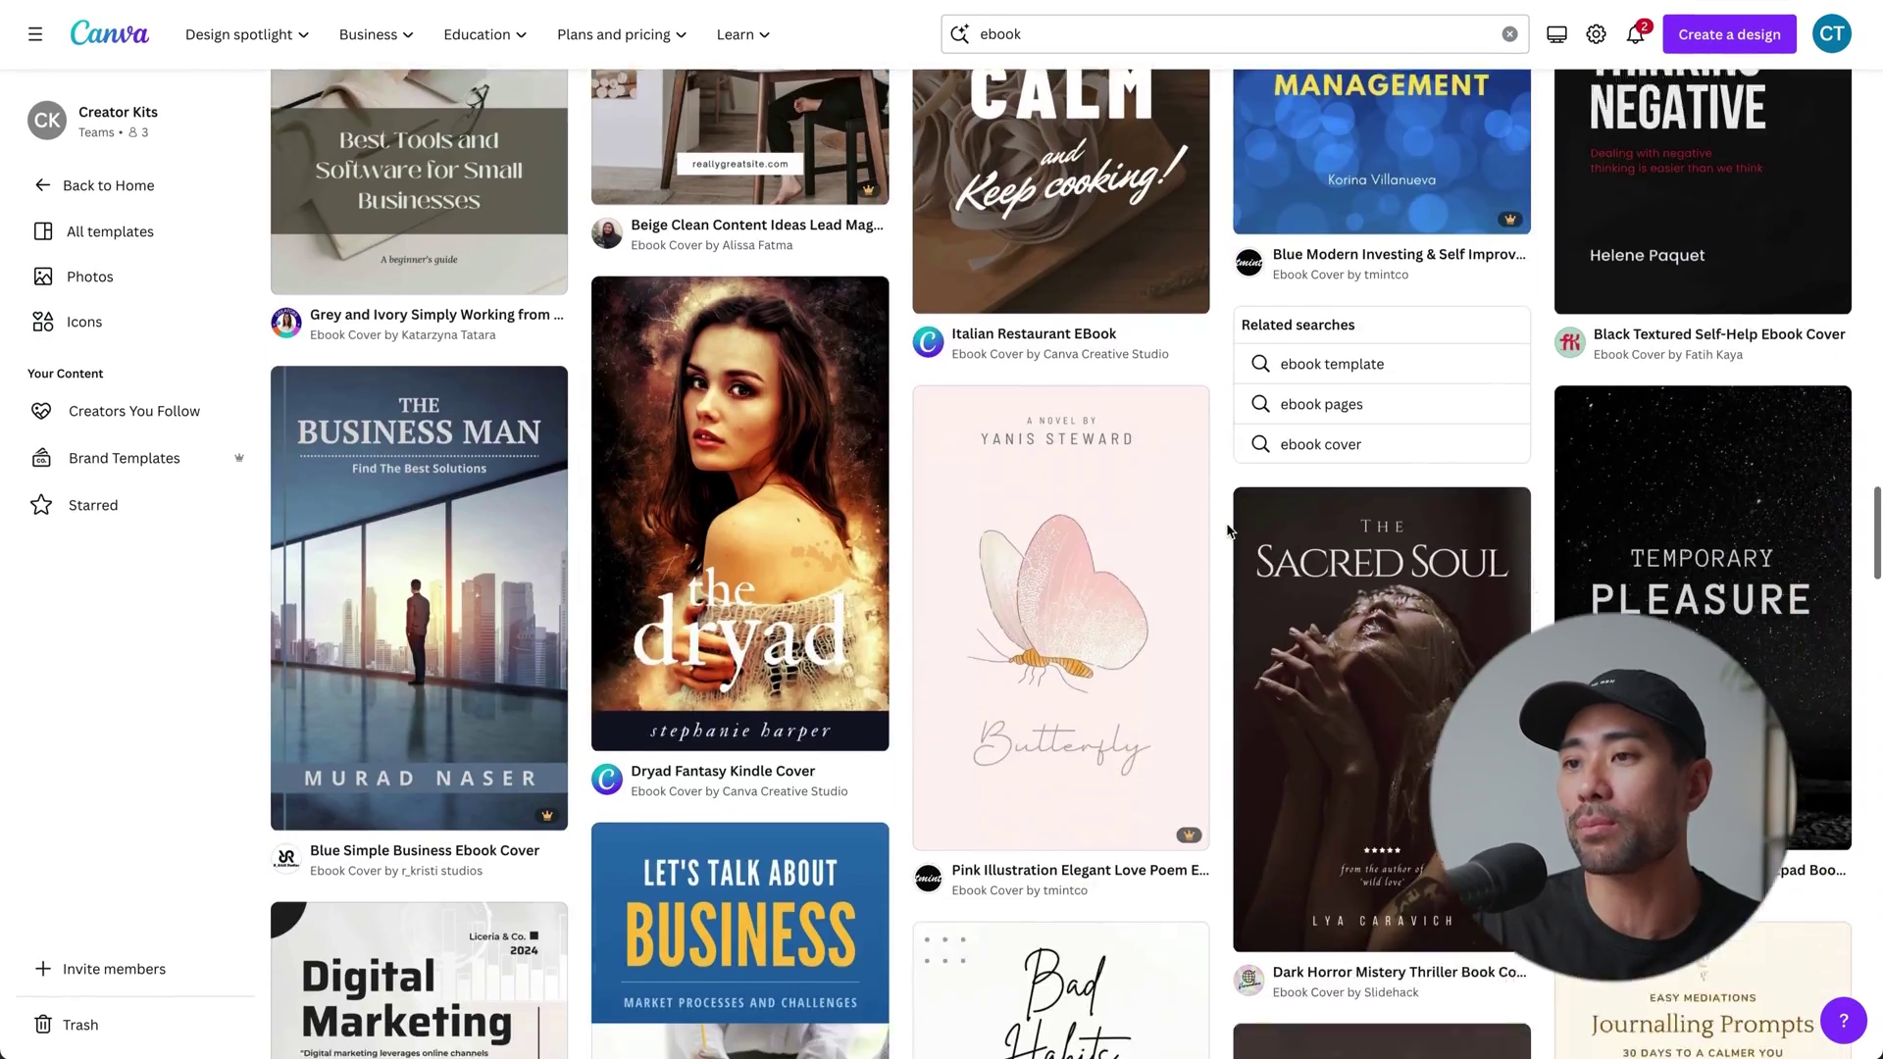
scroll(1227, 530, "down", 5)
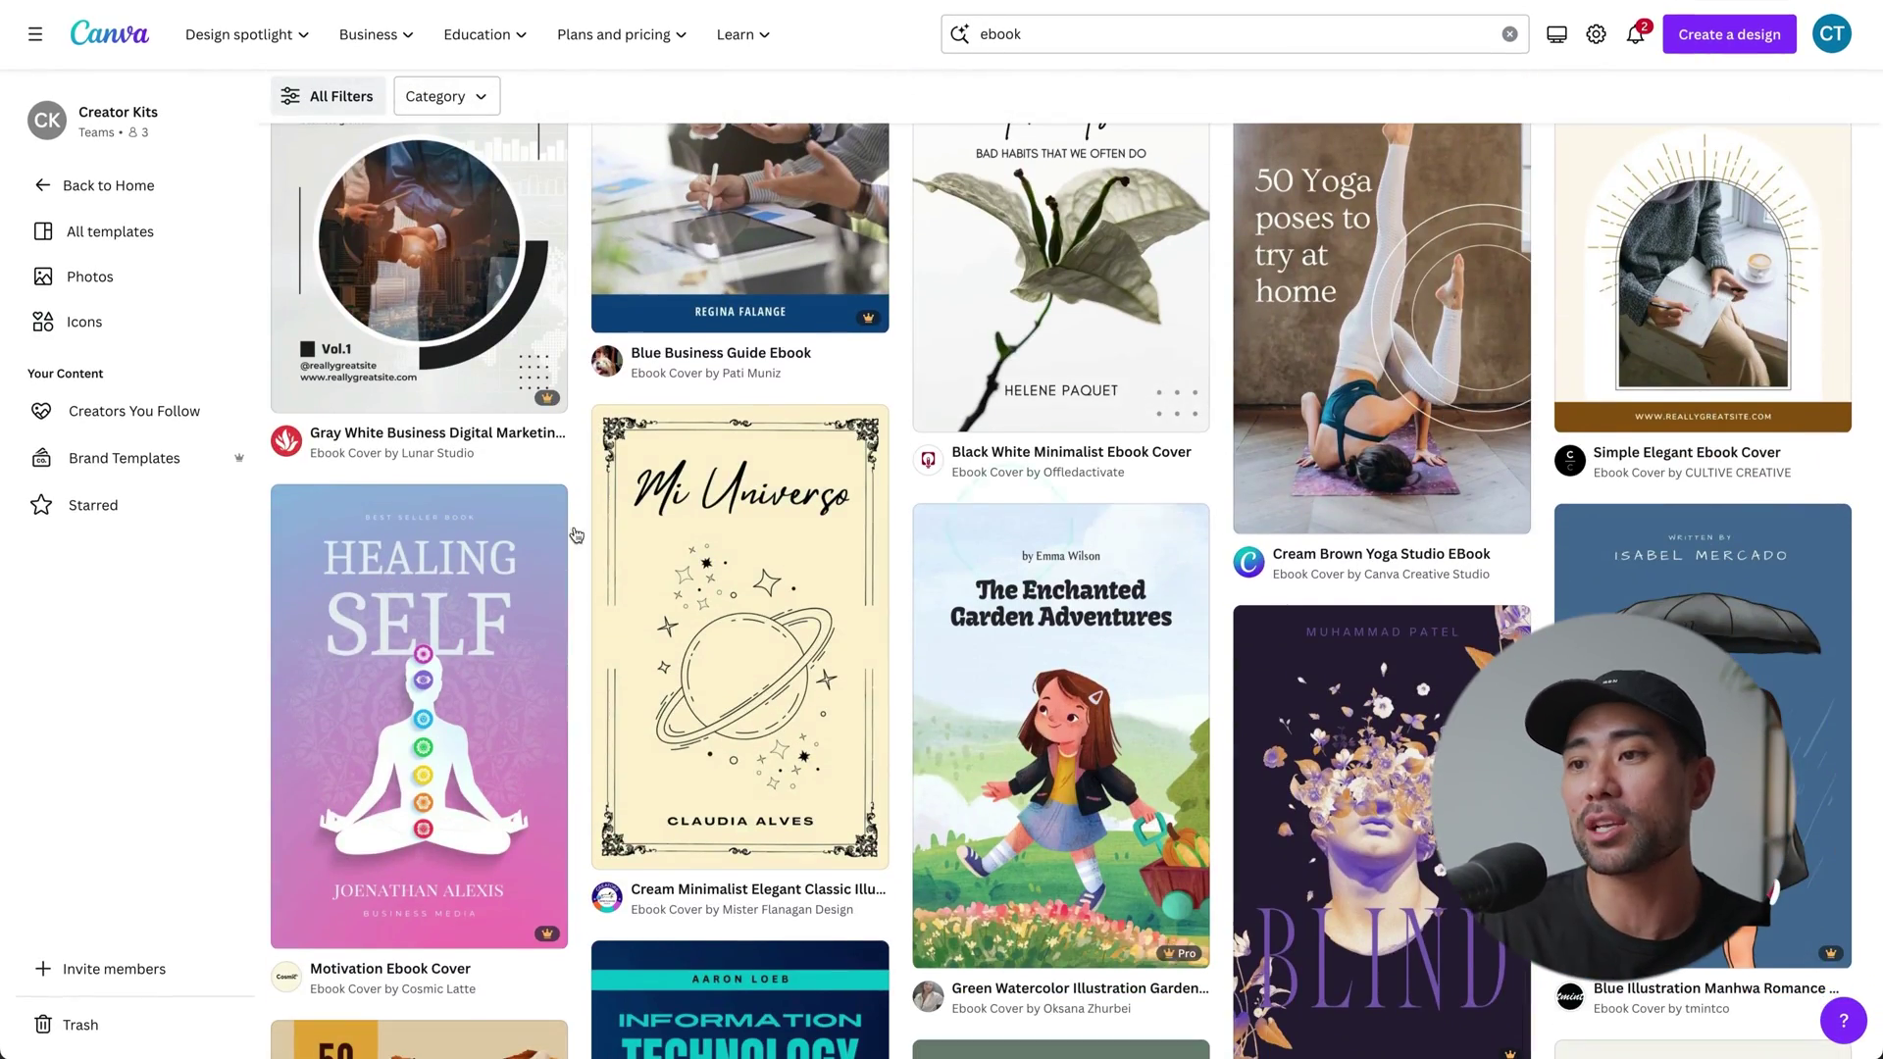
left_click(393, 765)
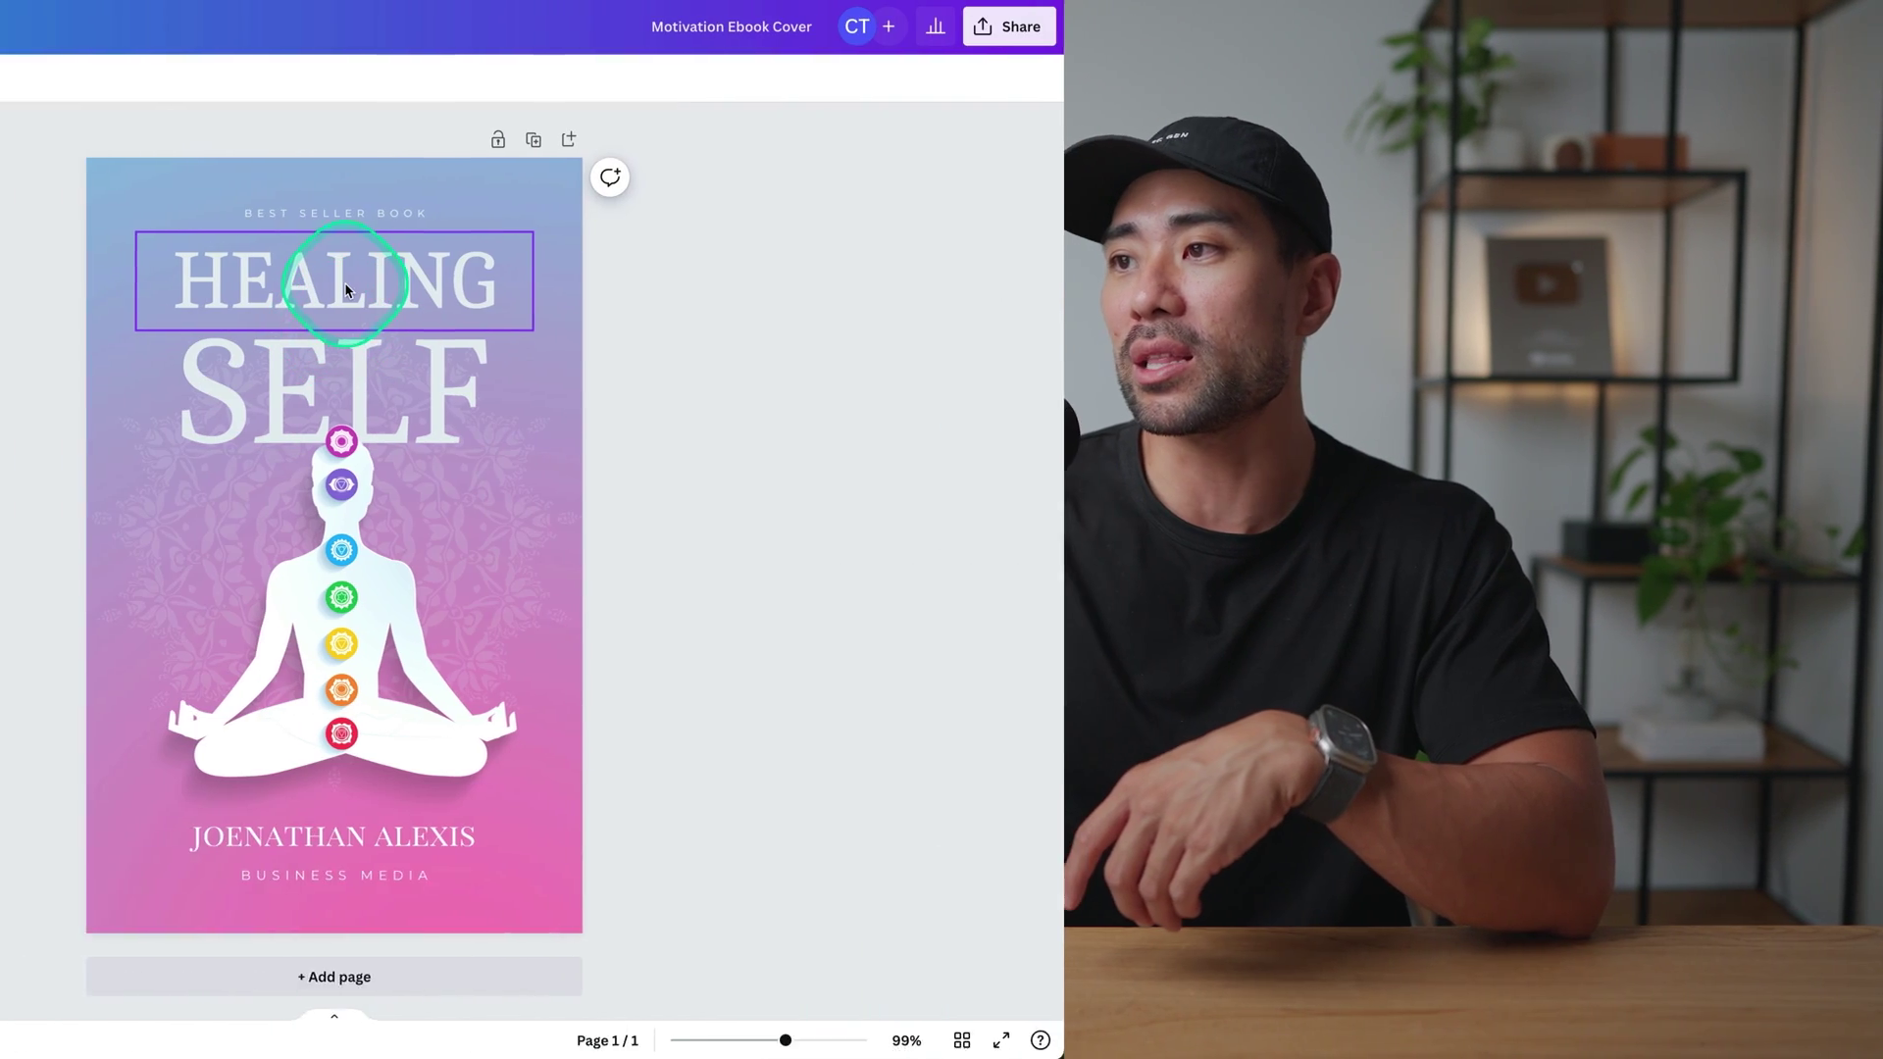
- Select the template's title text and meditating figure to check which elements can be edited
double_click(485, 286)
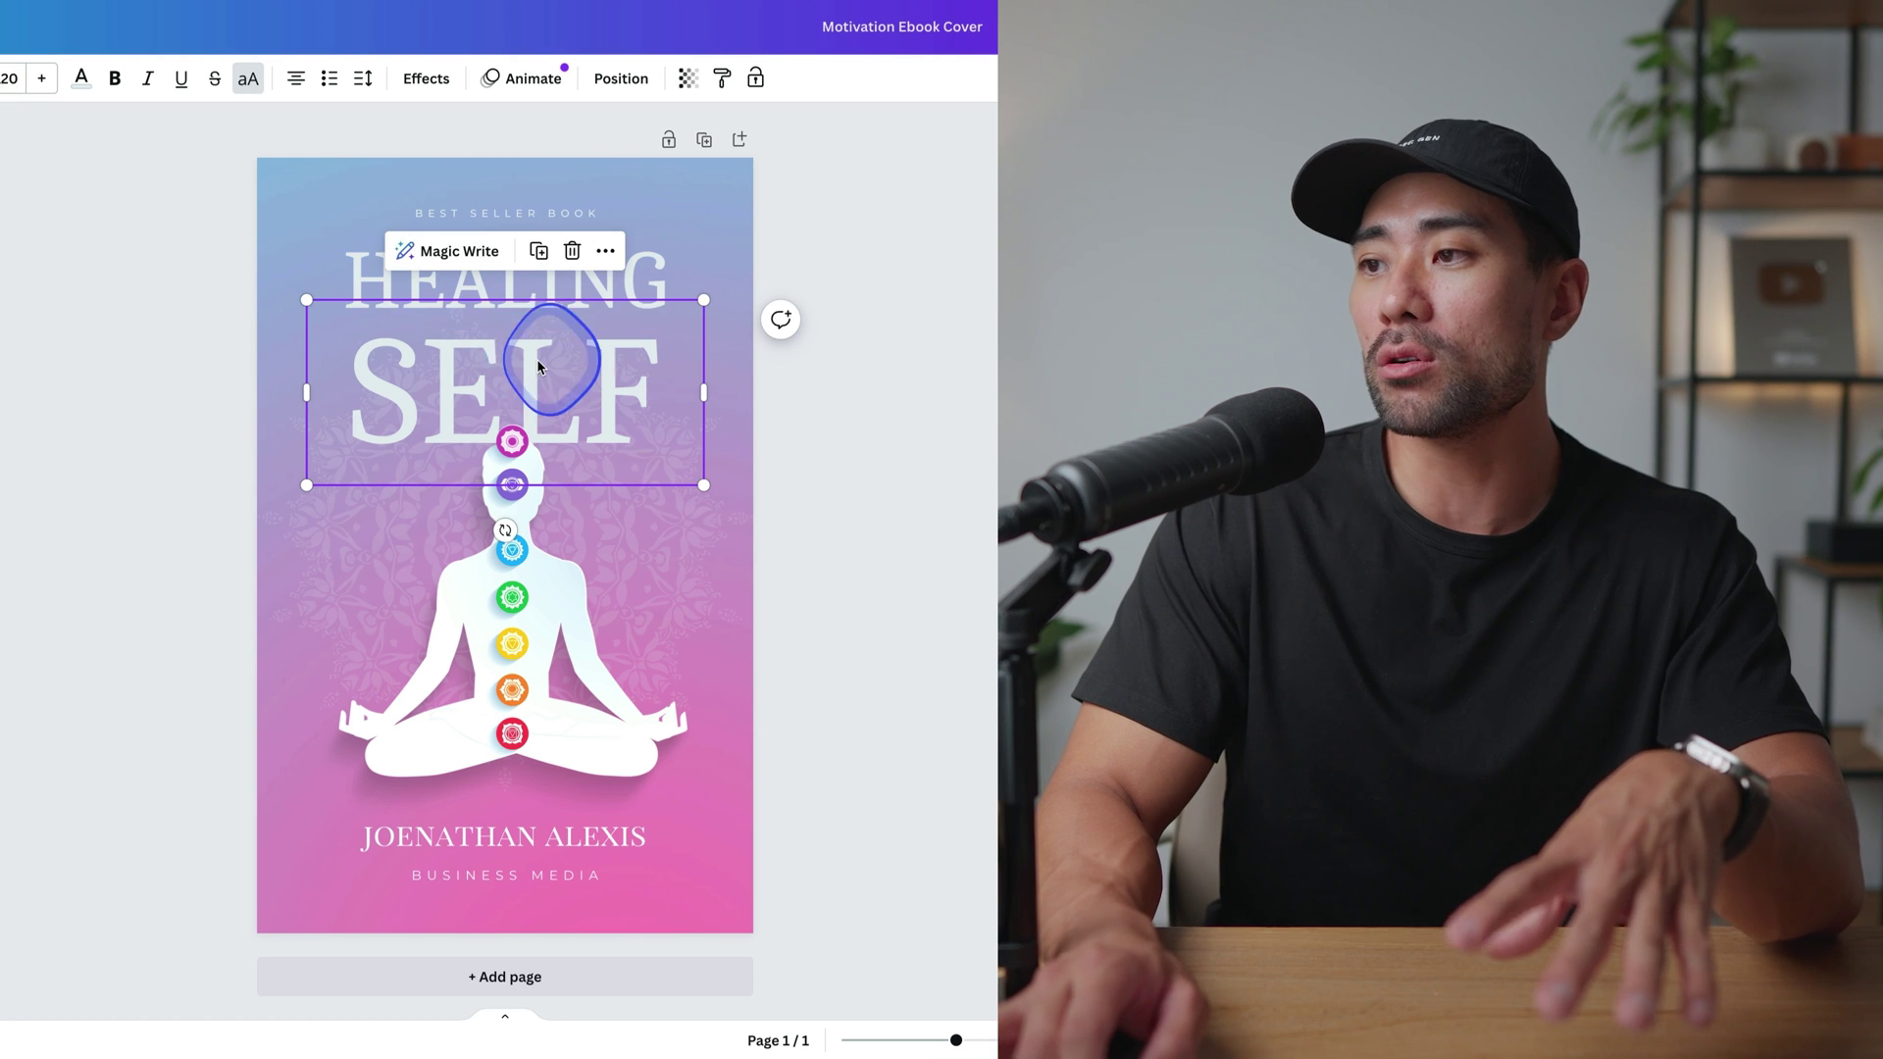
left_click(598, 637)
left_click(660, 752)
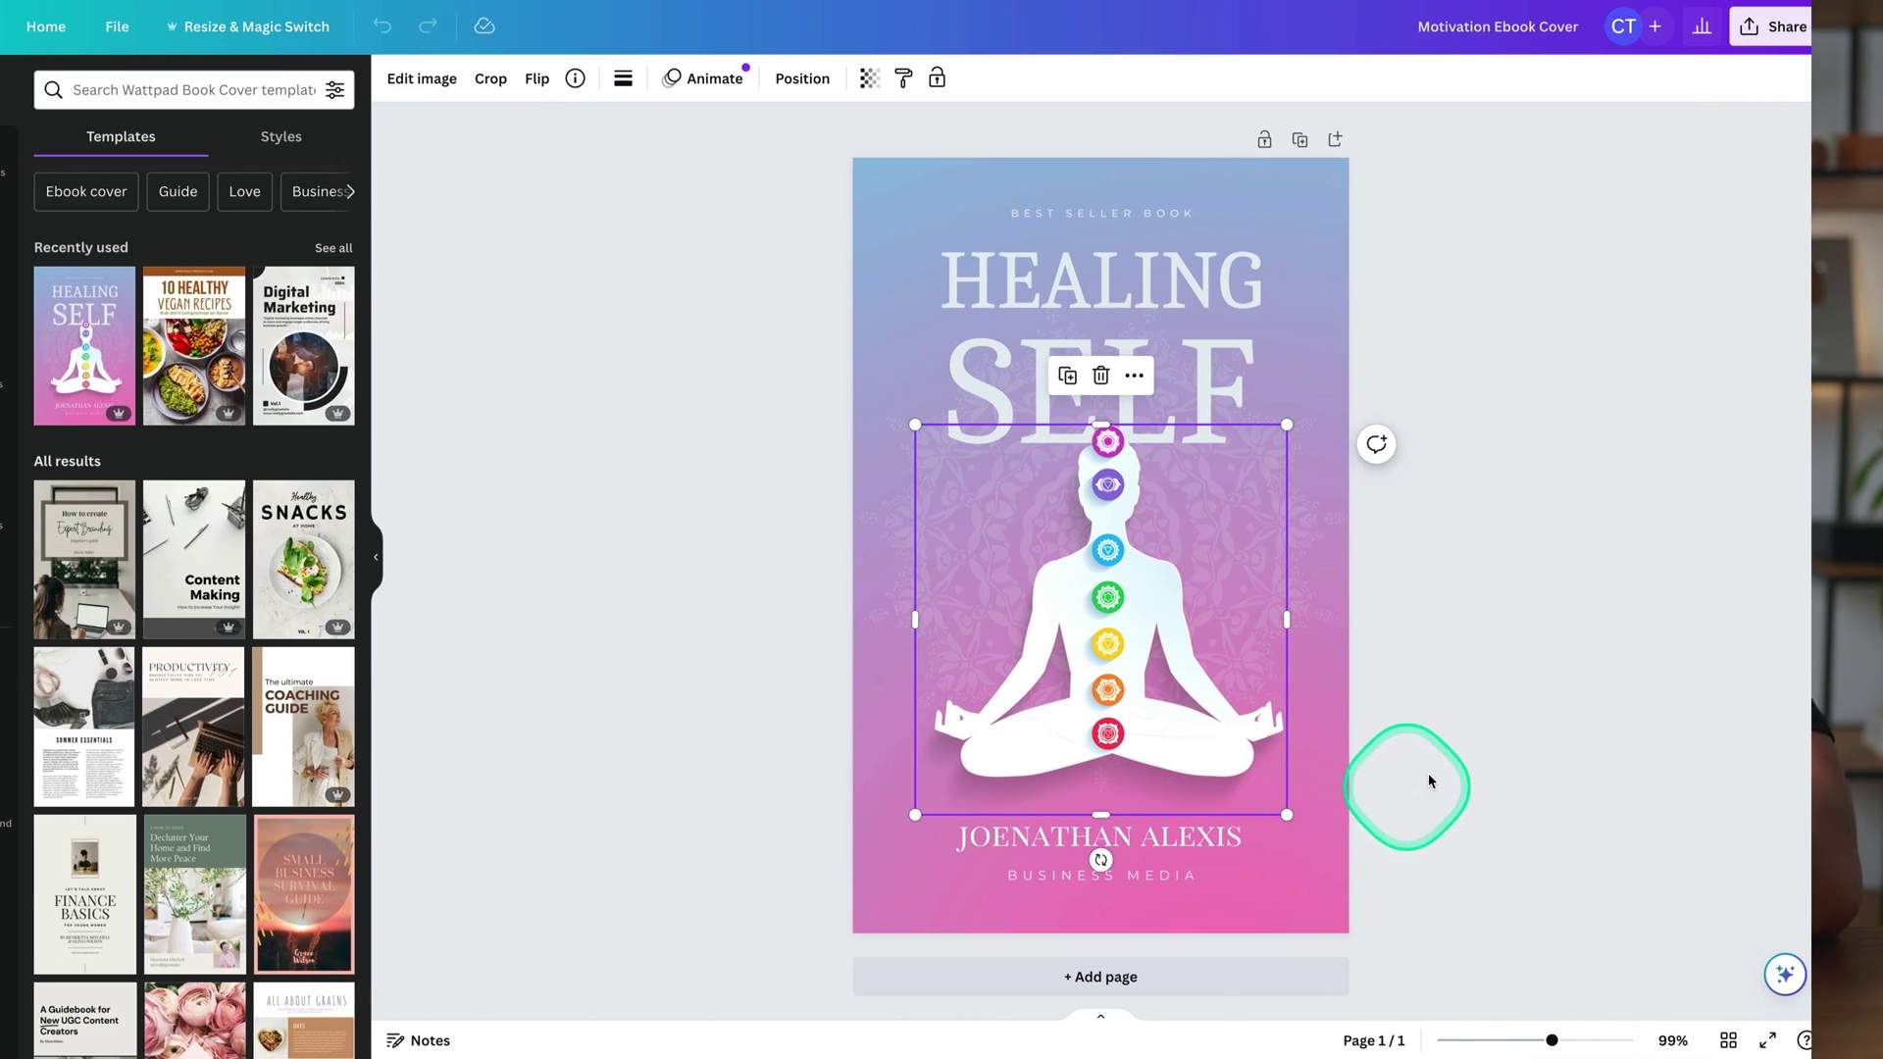
left_click(1744, 370)
- Download the ebook cover design as a 512 × 800 px PNG
left_click(1842, 30)
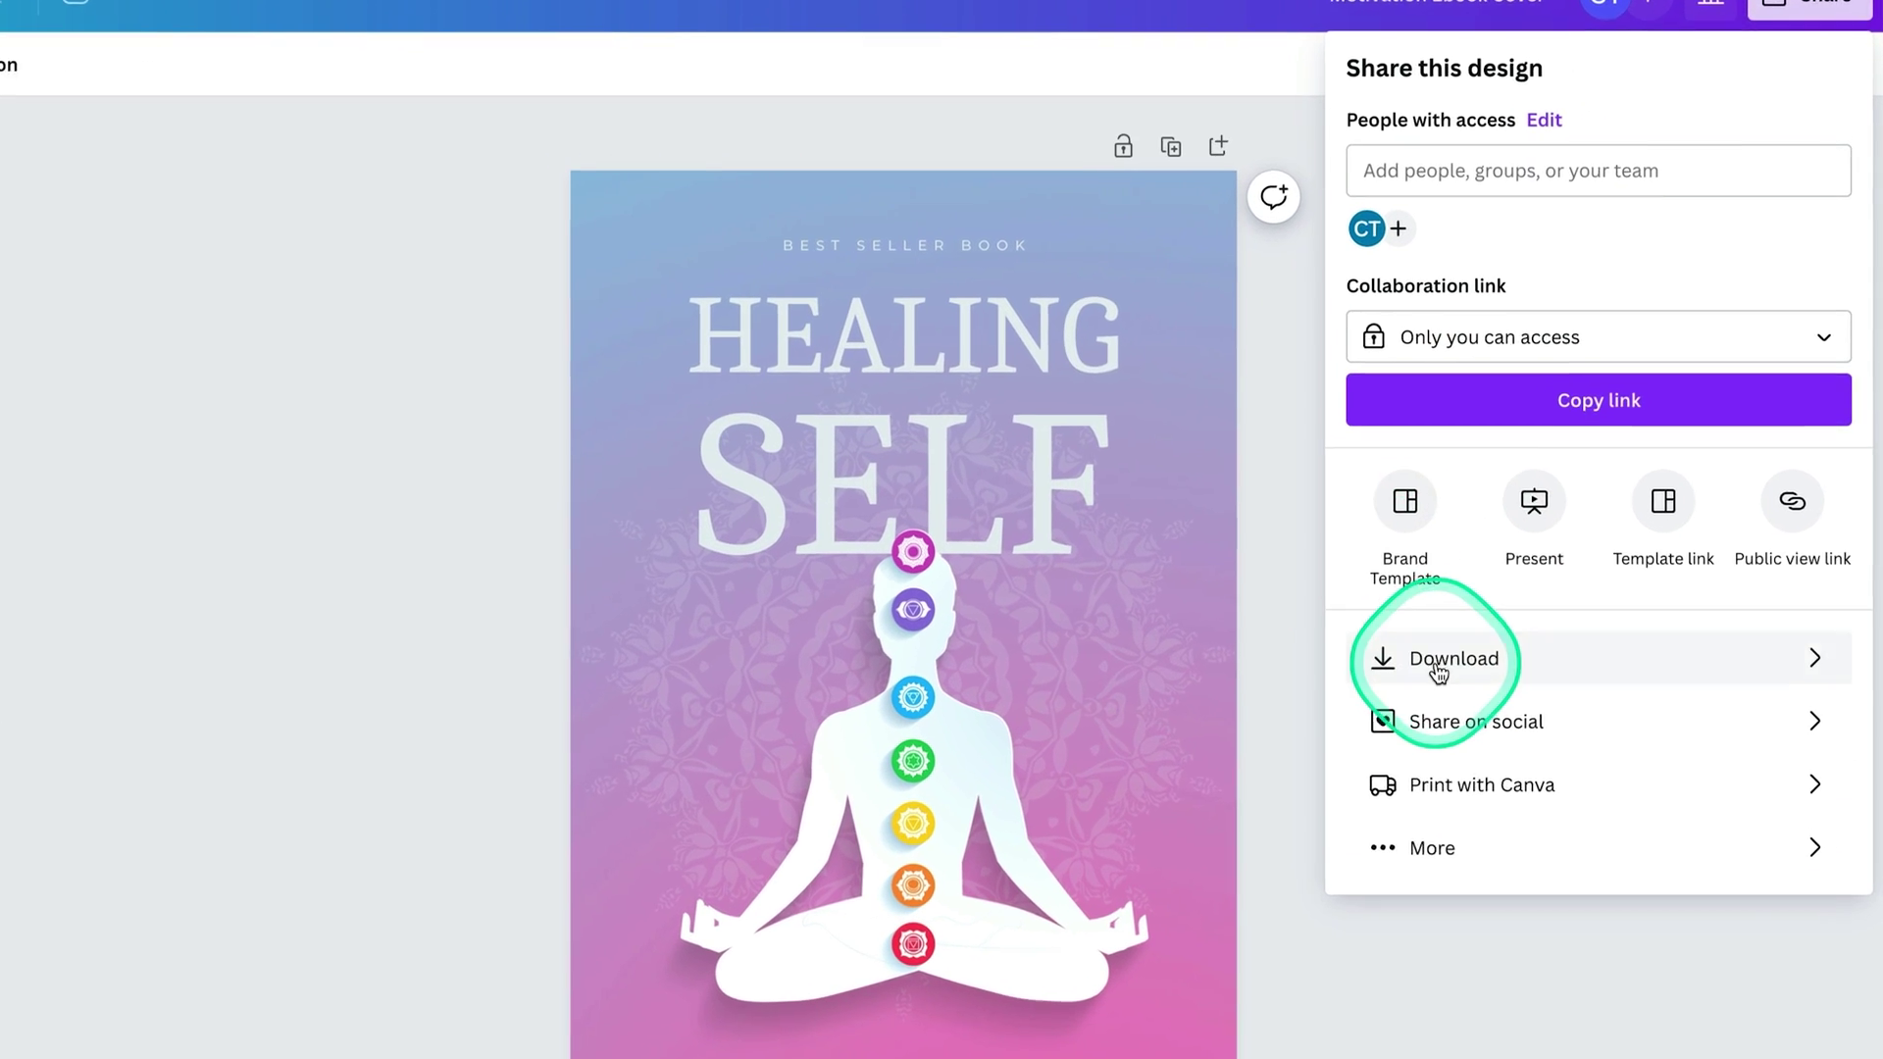
left_click(1540, 530)
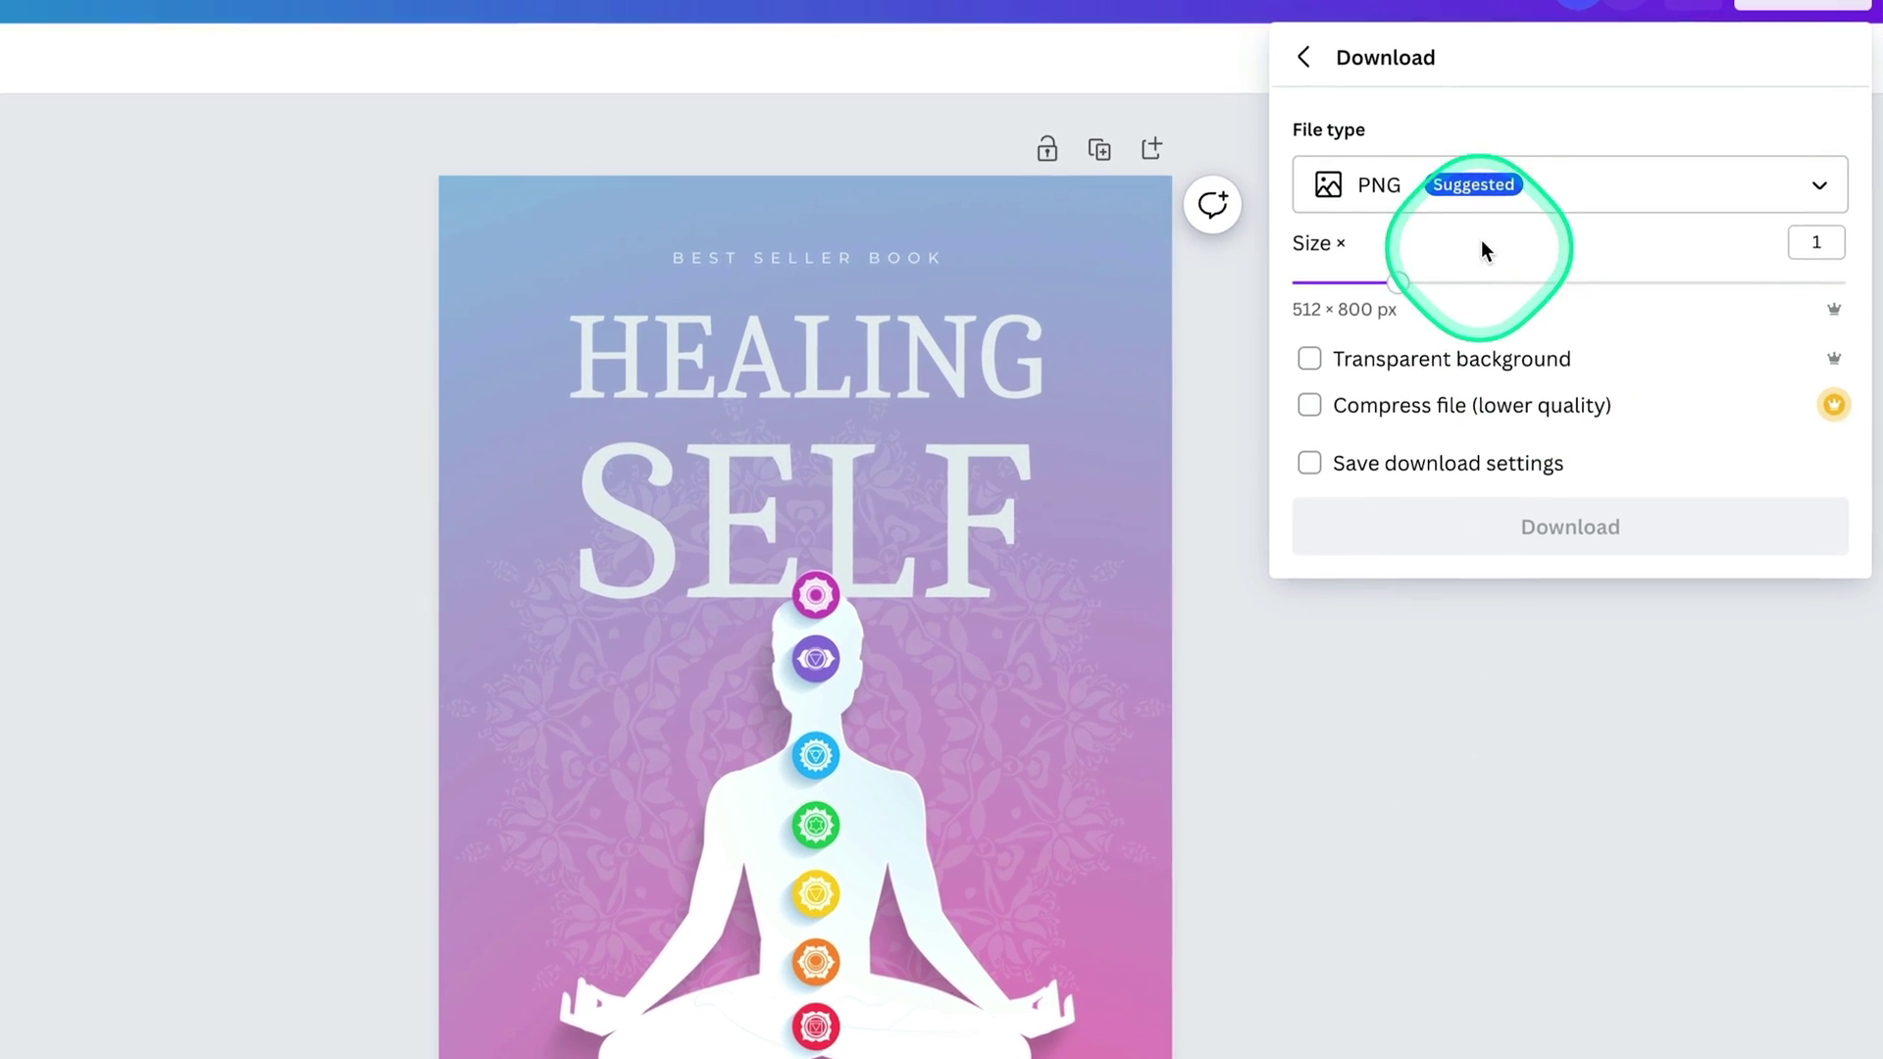
left_click(1439, 461)
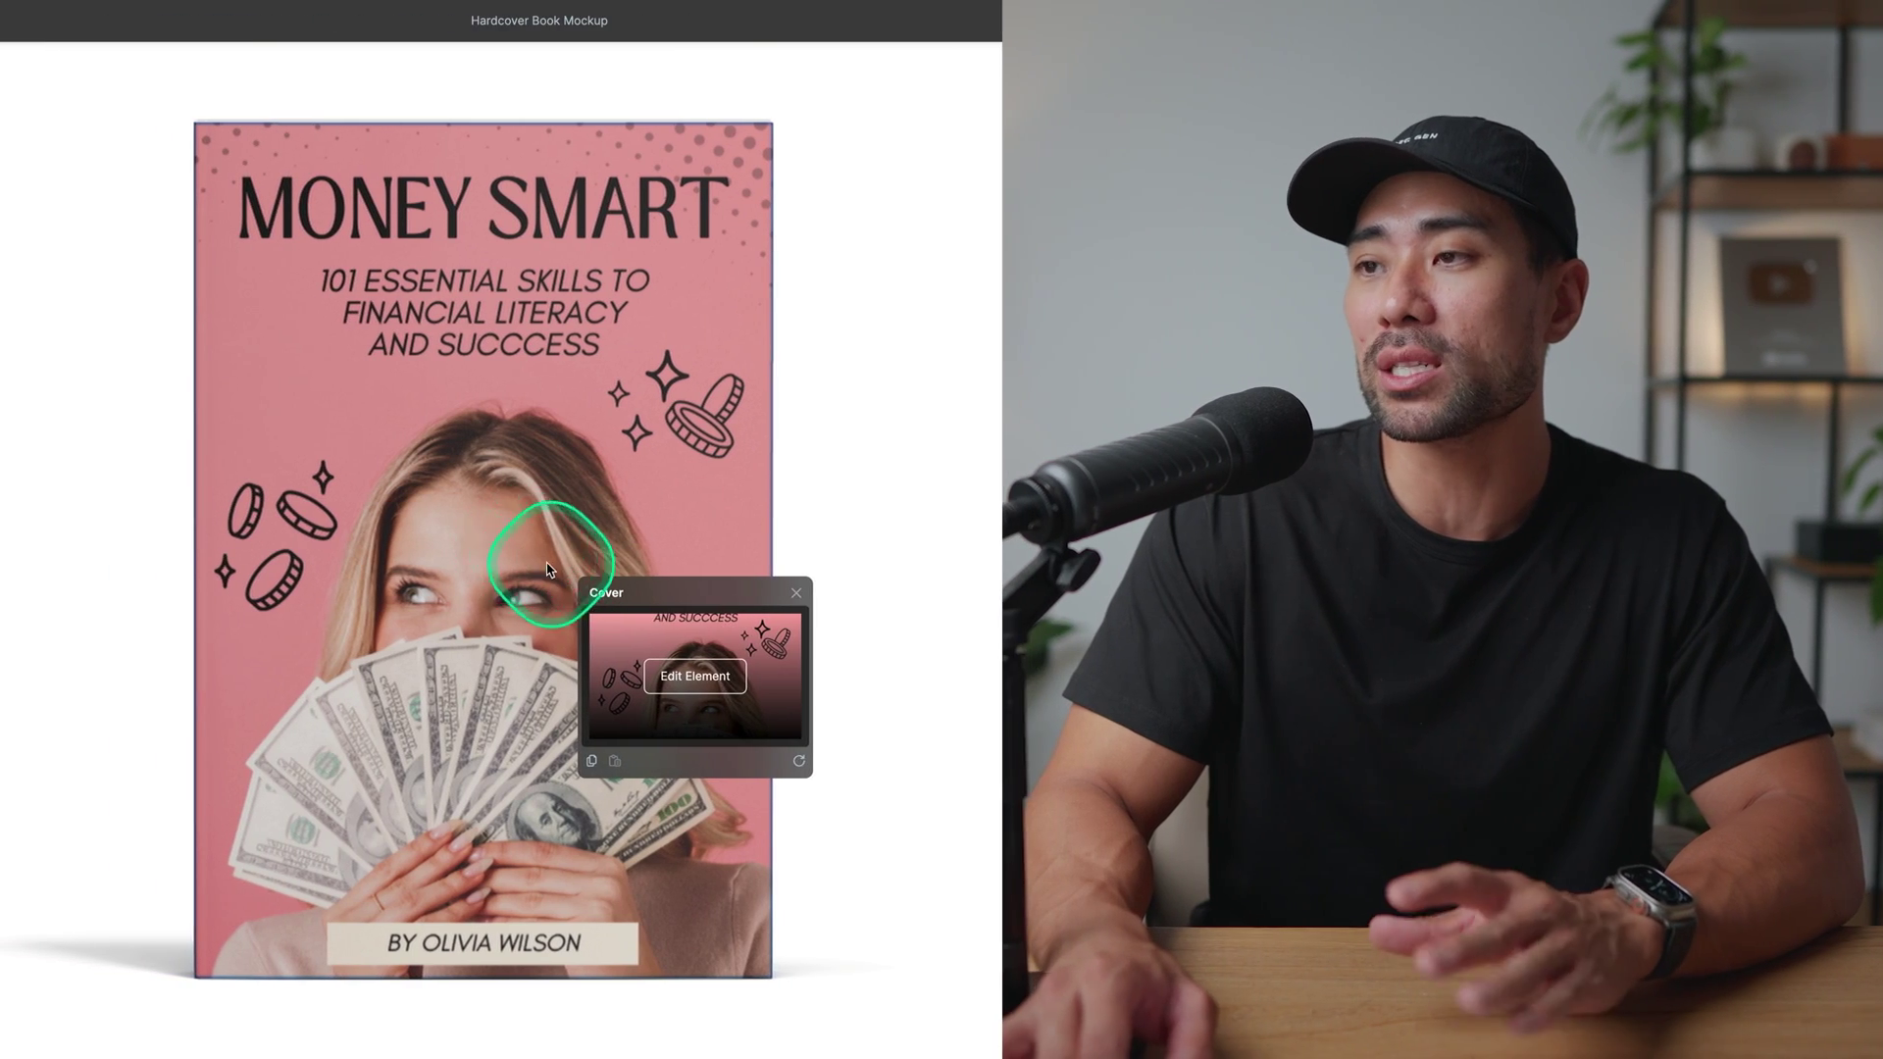
- Switch back to the Freepik book mockup, reopen its cover for editing and add a filled triangle element
left_click(723, 687)
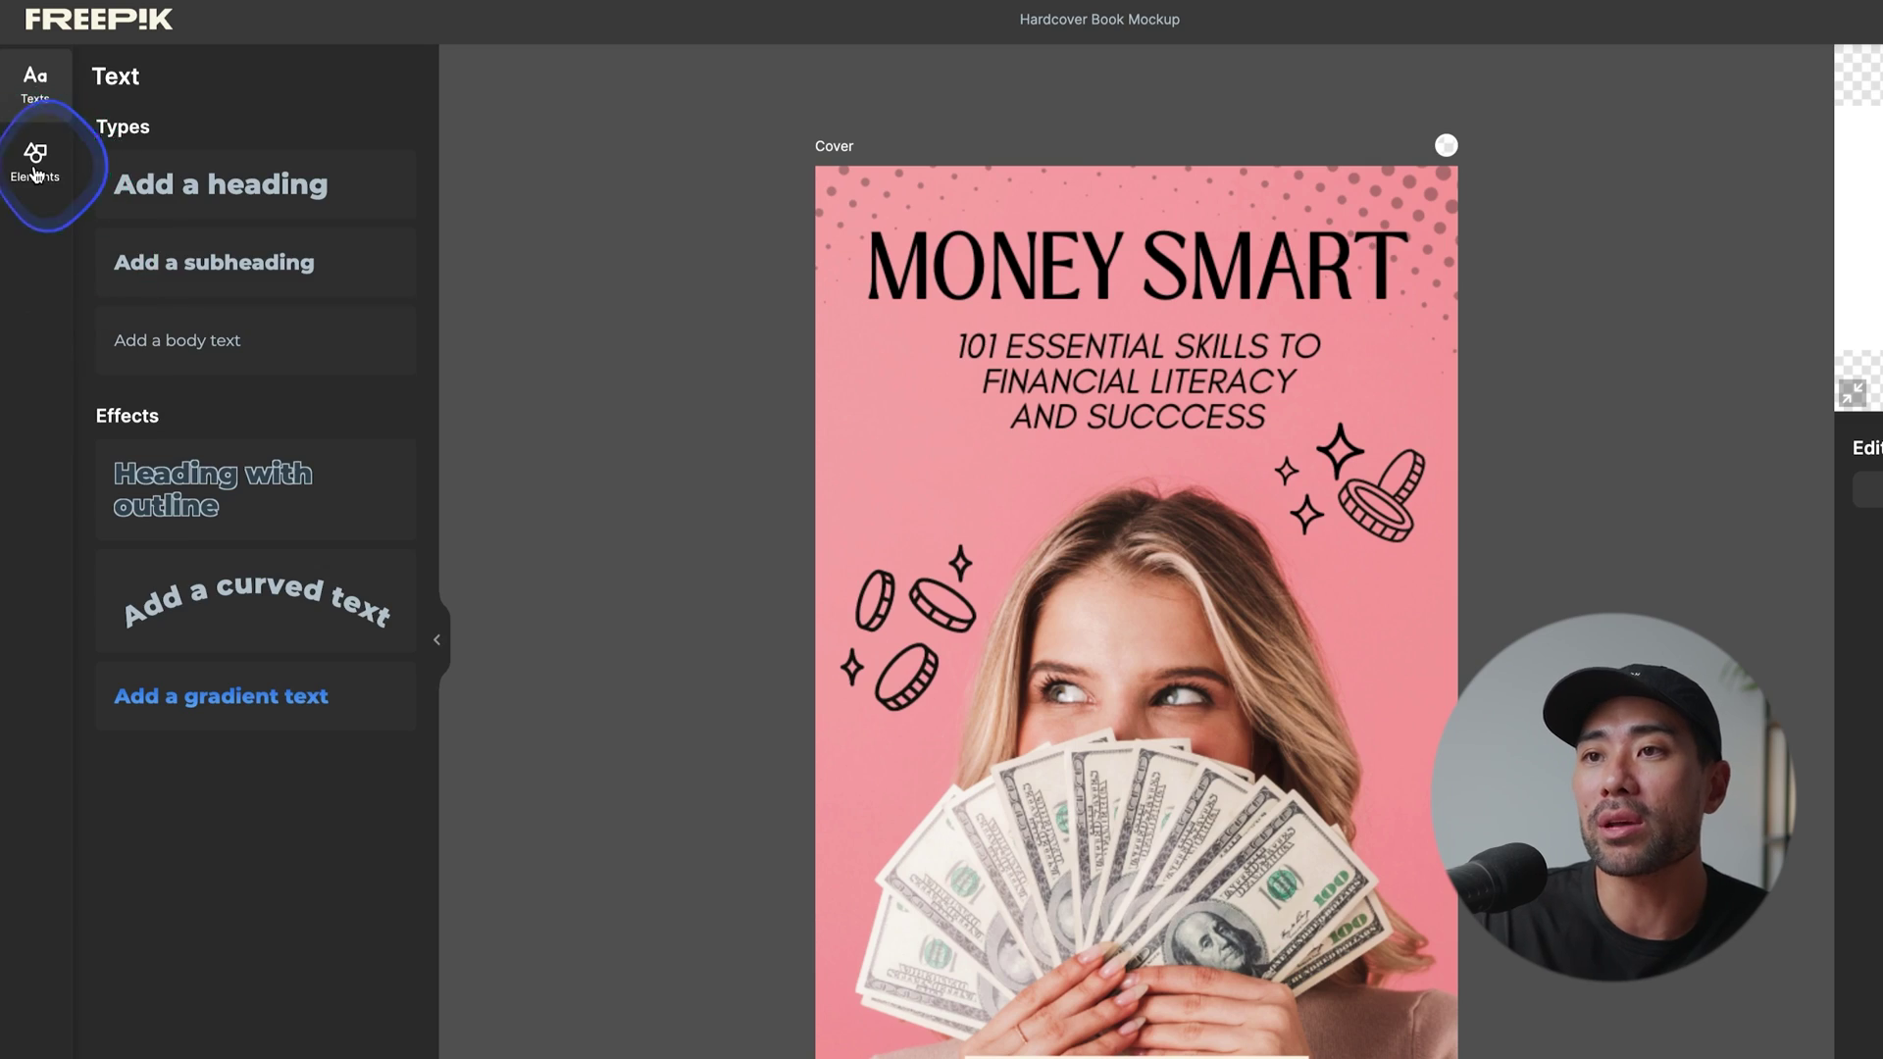
left_click(35, 167)
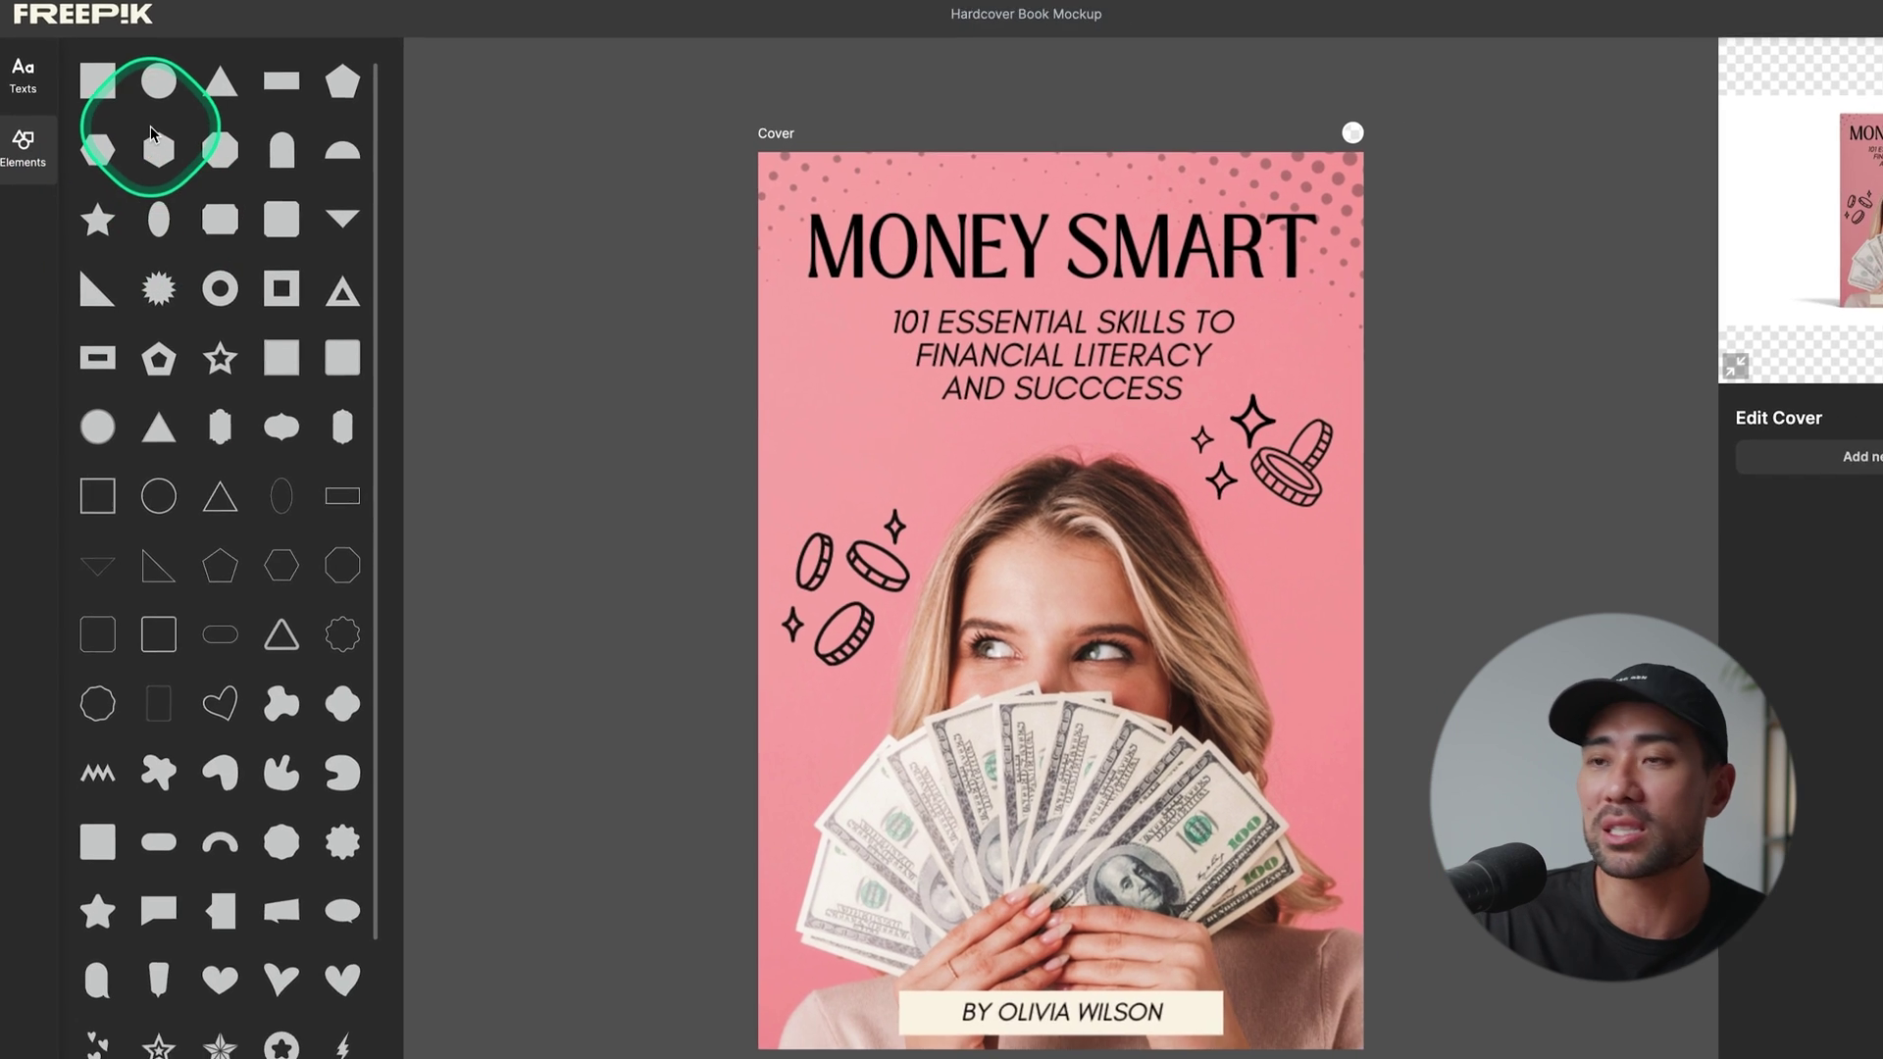
left_click(147, 402)
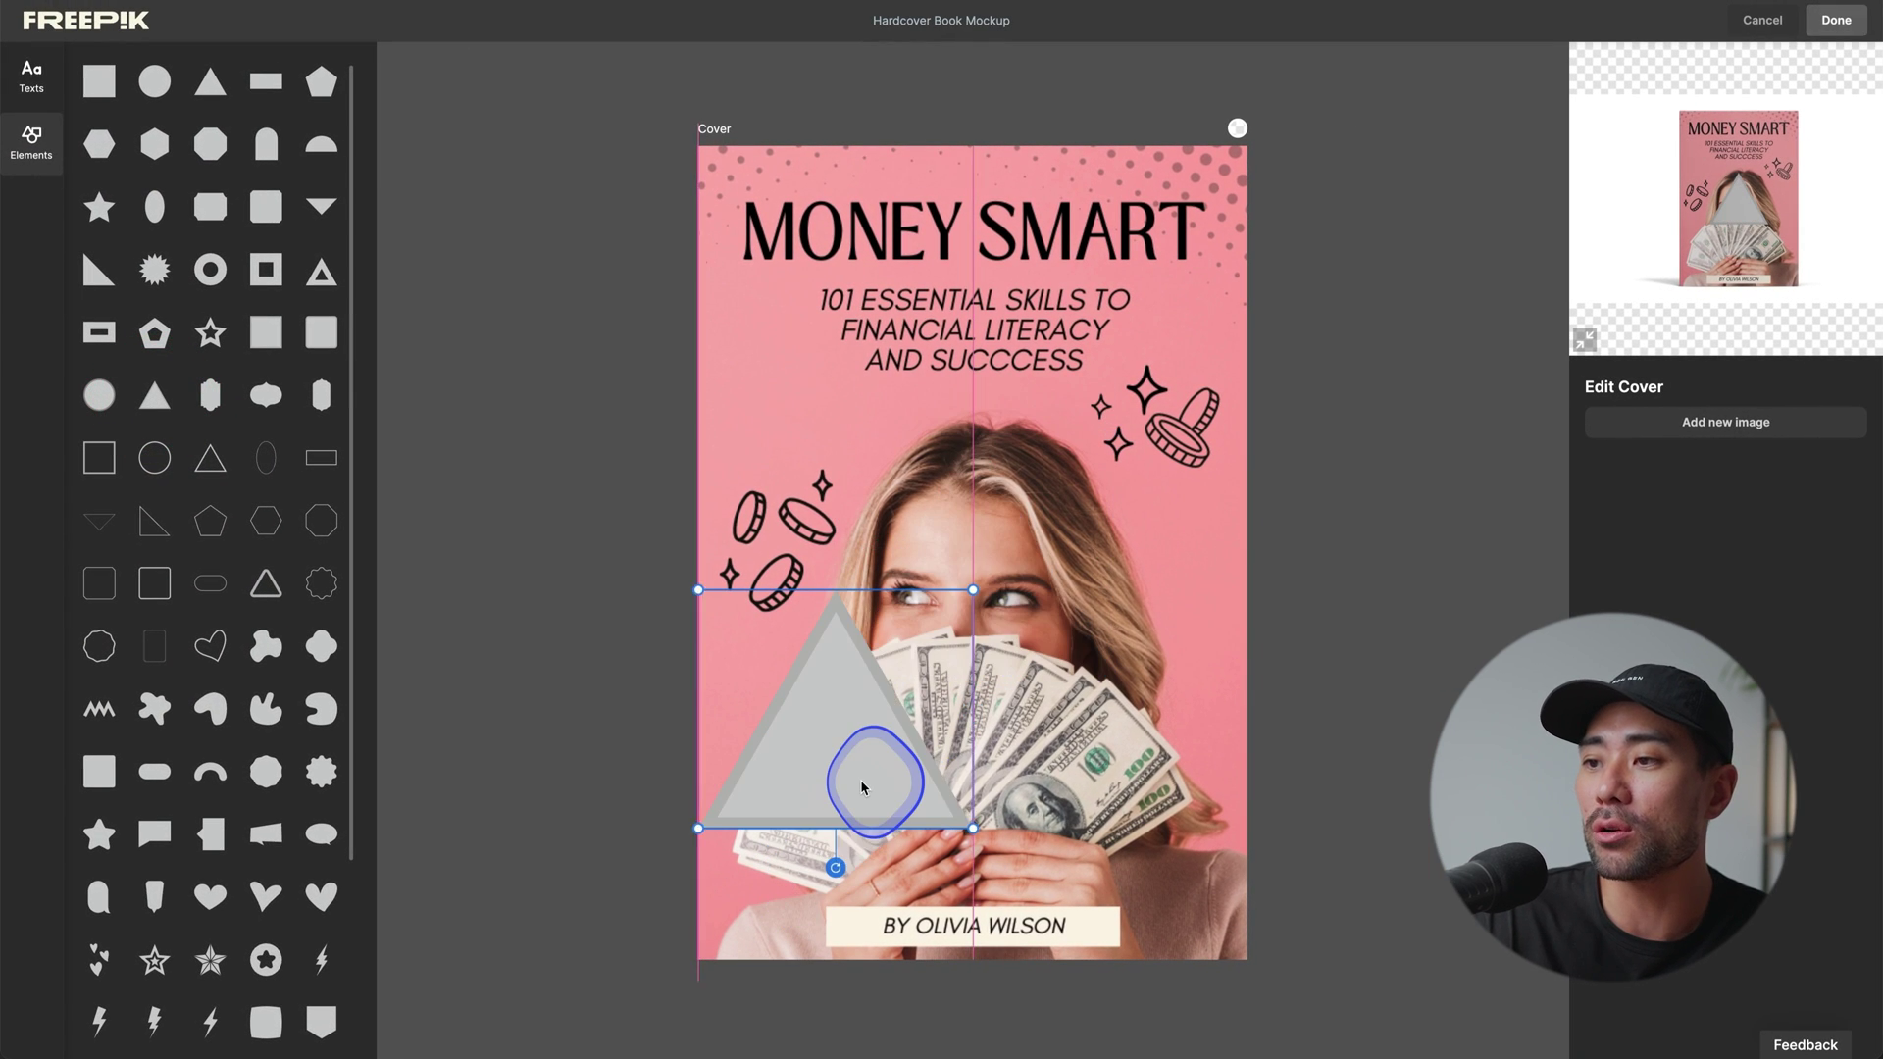
- Shrink the triangle and place it beside the woman's hair, just below the upper coins
left_click_drag(879, 785, 917, 789)
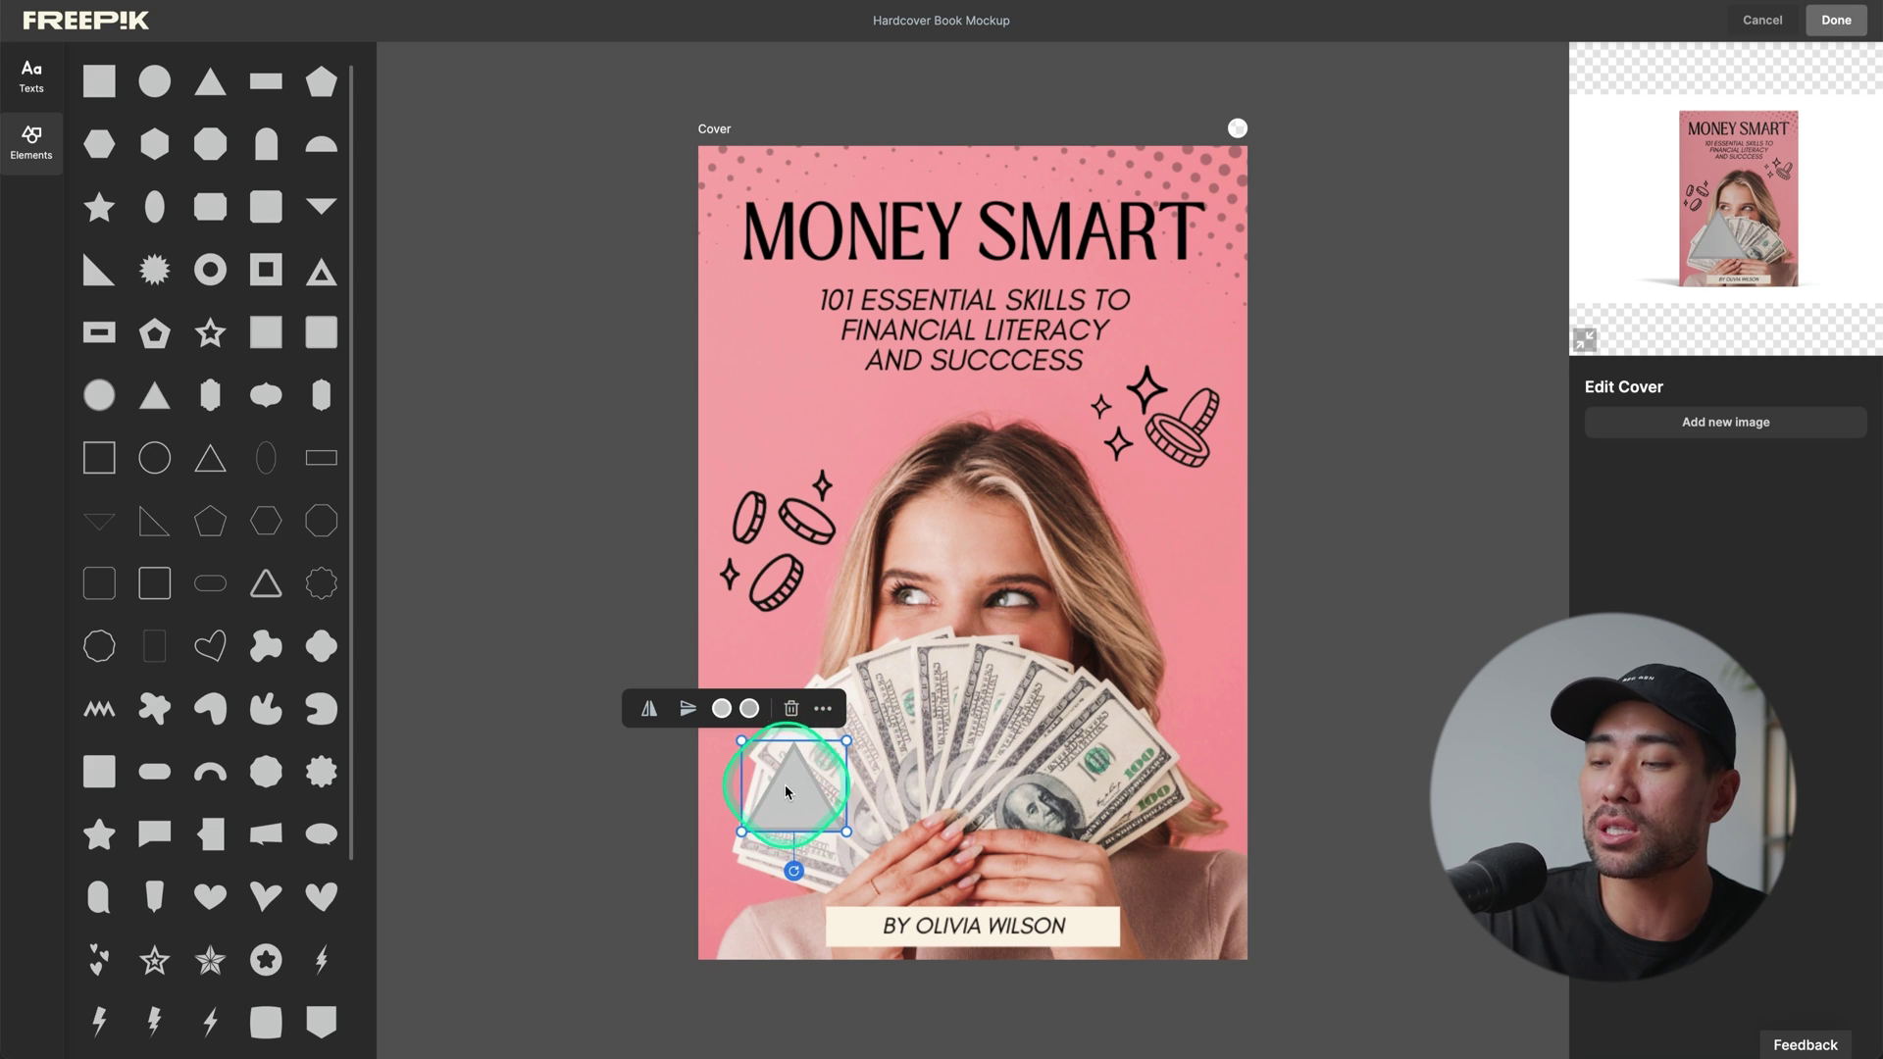
left_click_drag(788, 790, 1176, 646)
left_click(1169, 549)
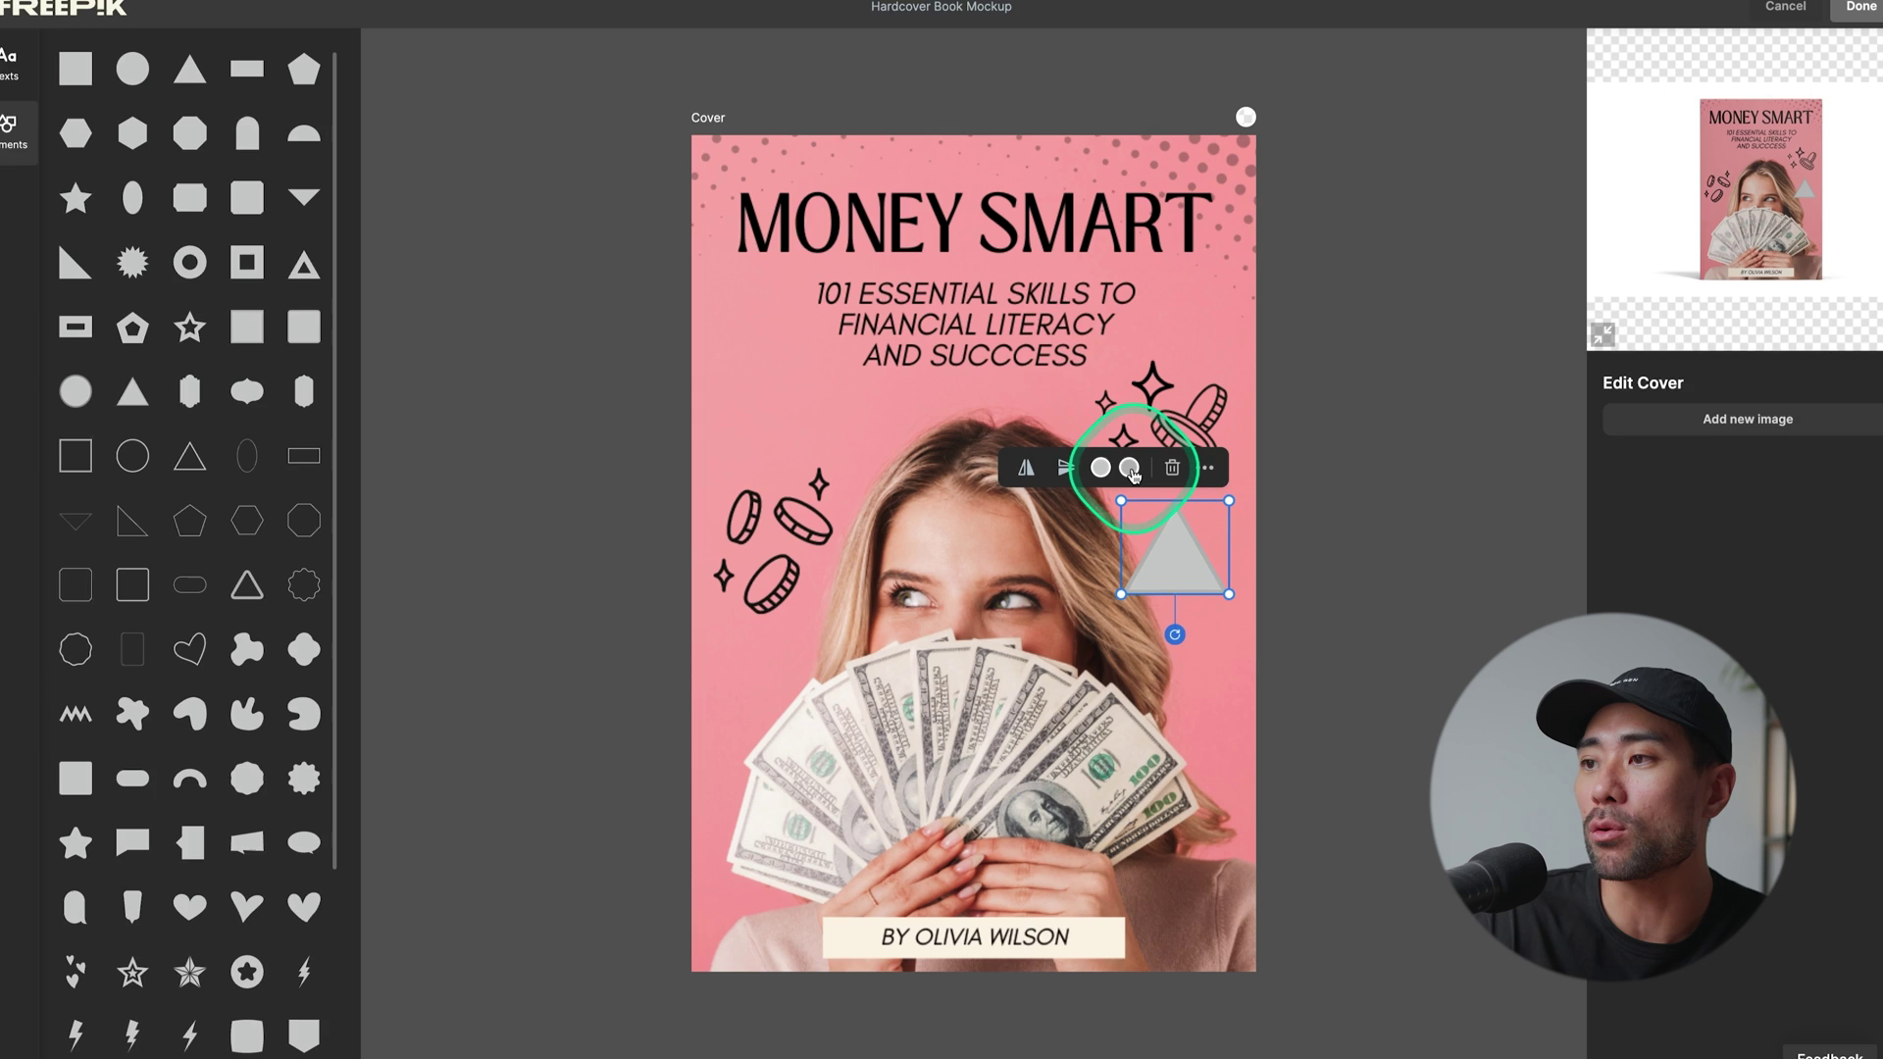
- Set the triangle's outline to bright red and its fill to a darker red
left_click(1129, 469)
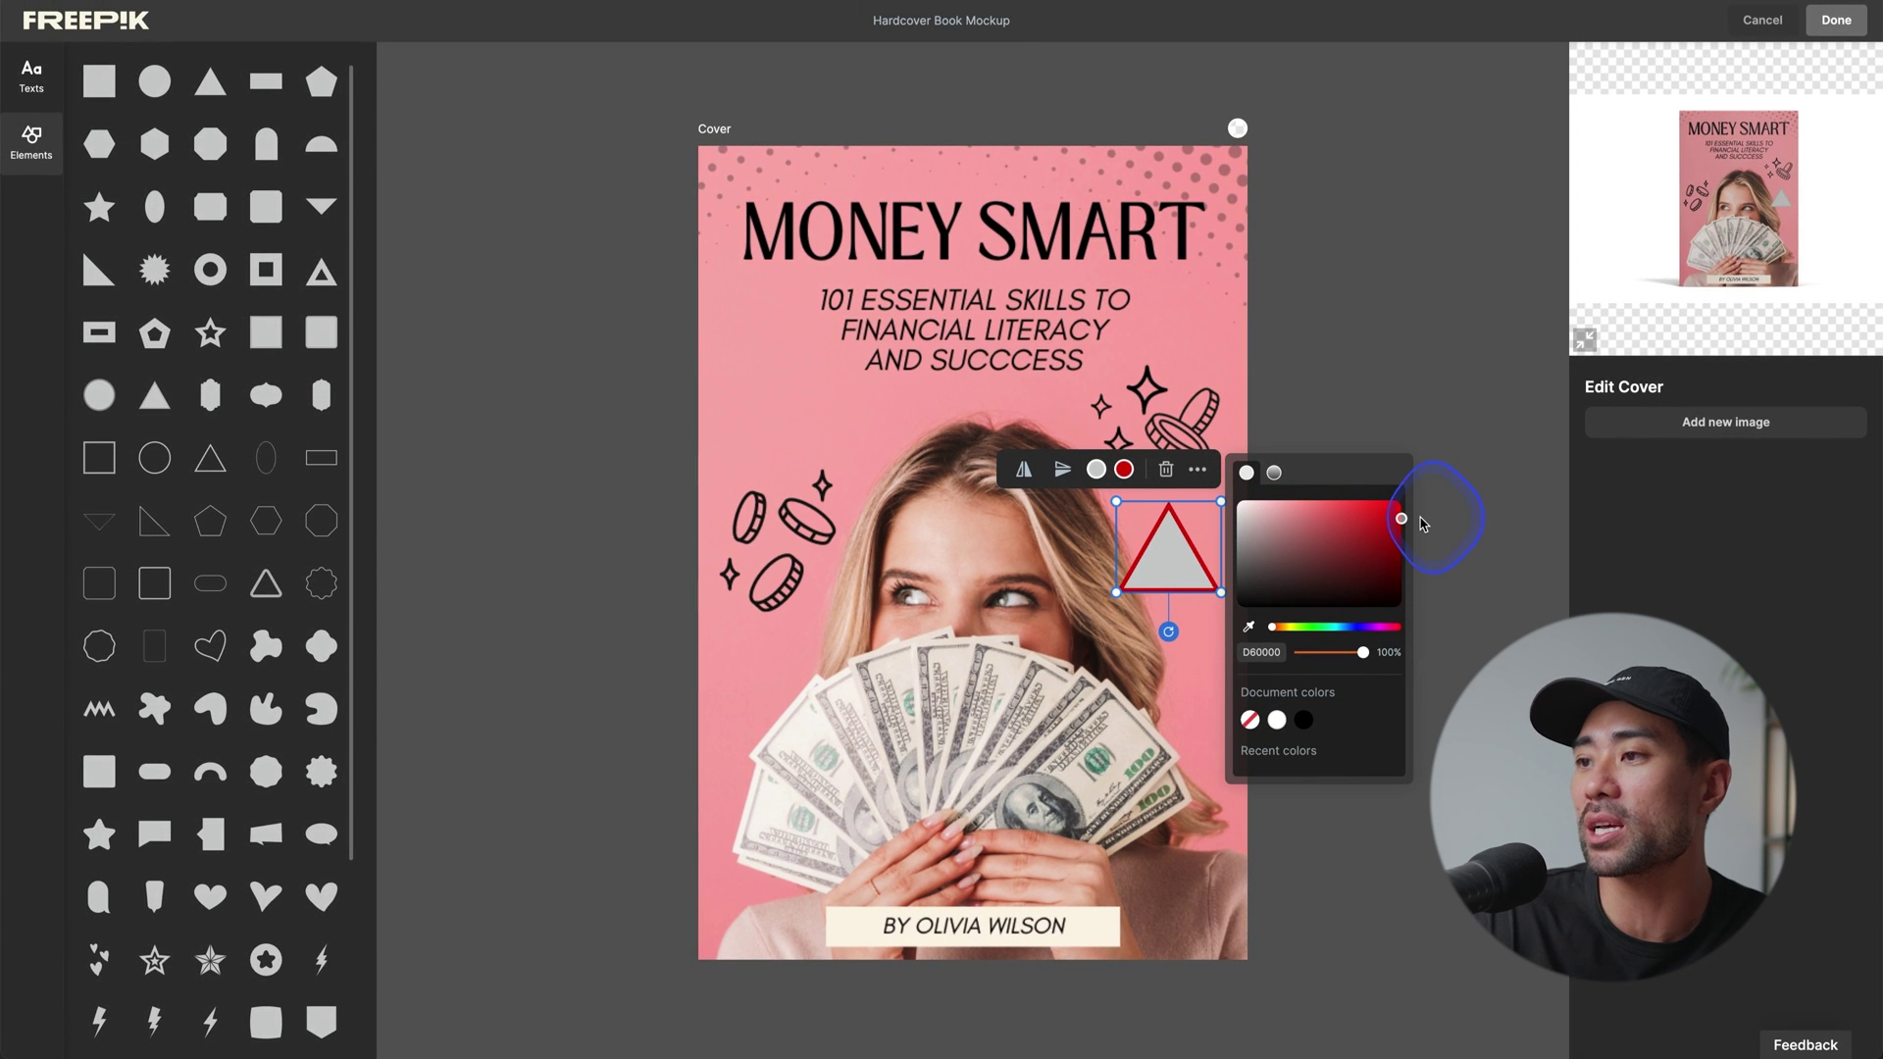
left_click(1097, 471)
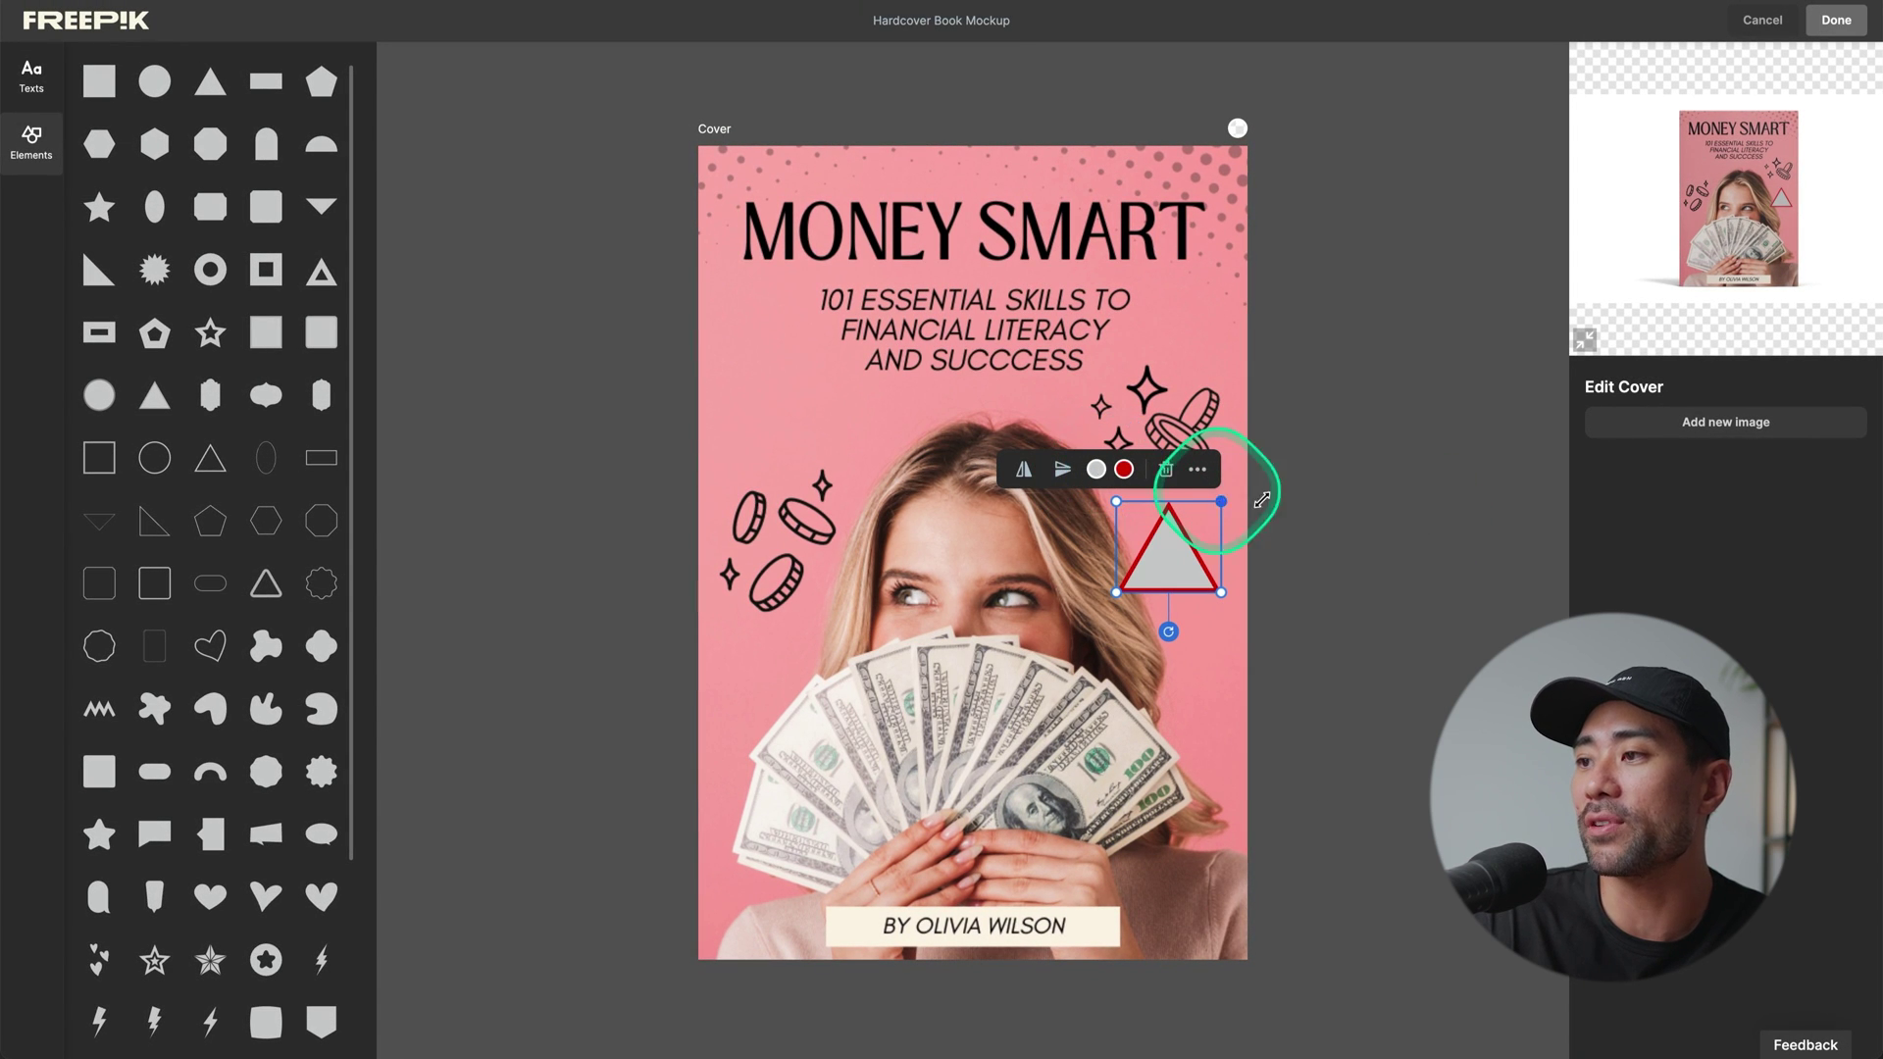
left_click(1096, 470)
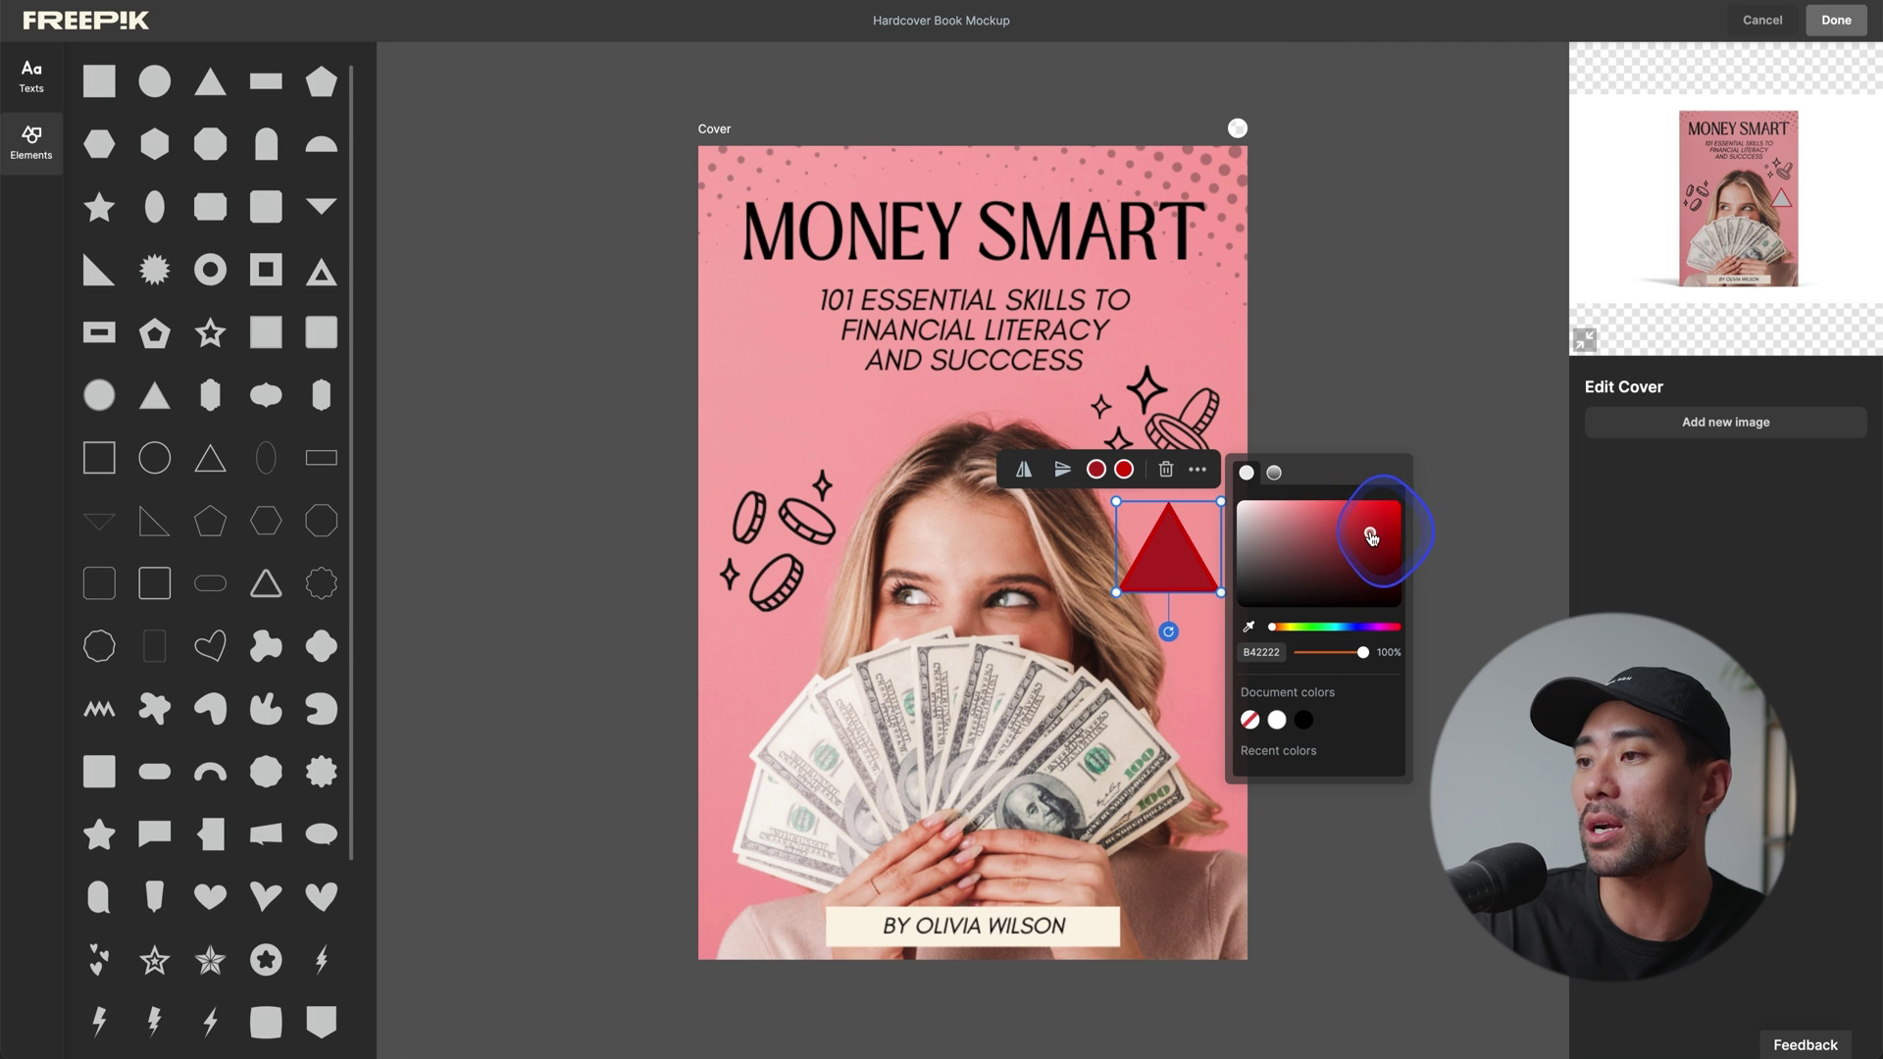
- Try the opacity control in the triangle's shape settings and delete the triangle from the cover
left_click(1197, 470)
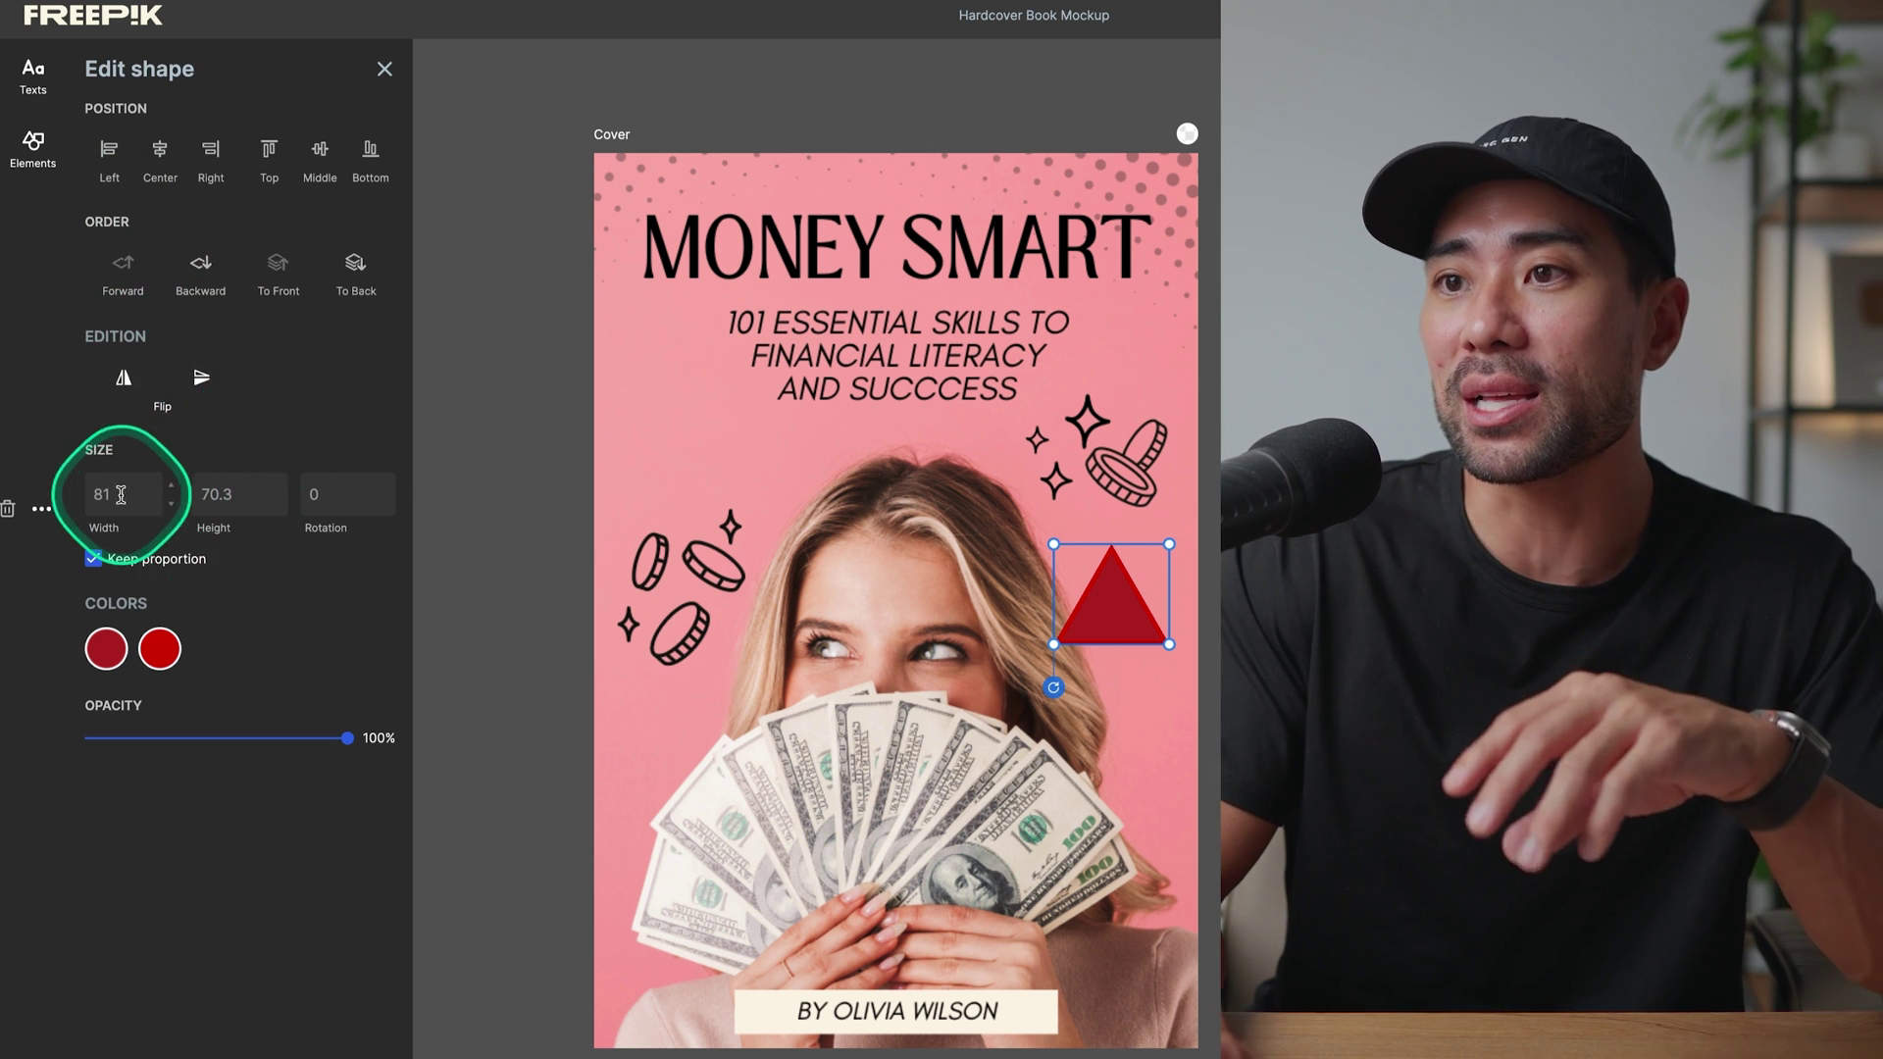
left_click_drag(348, 739, 456, 740)
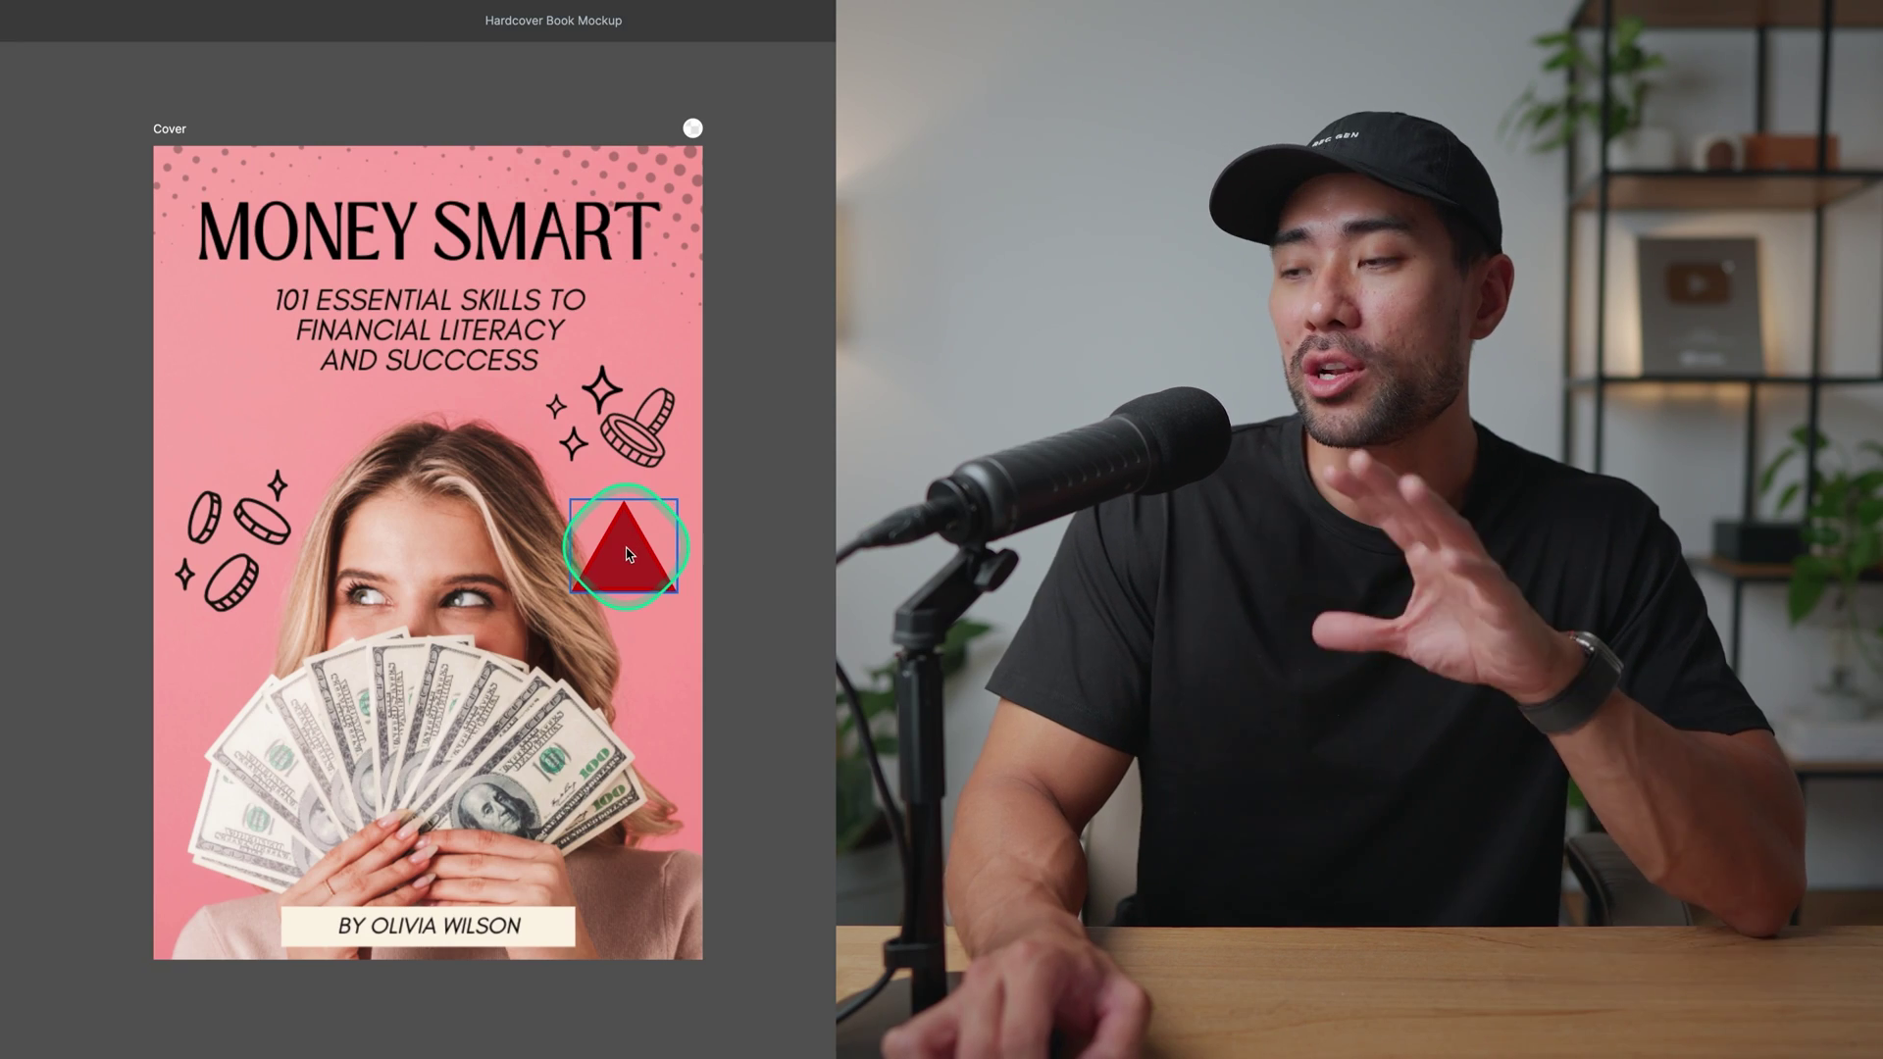
left_click(622, 549)
left_click(620, 470)
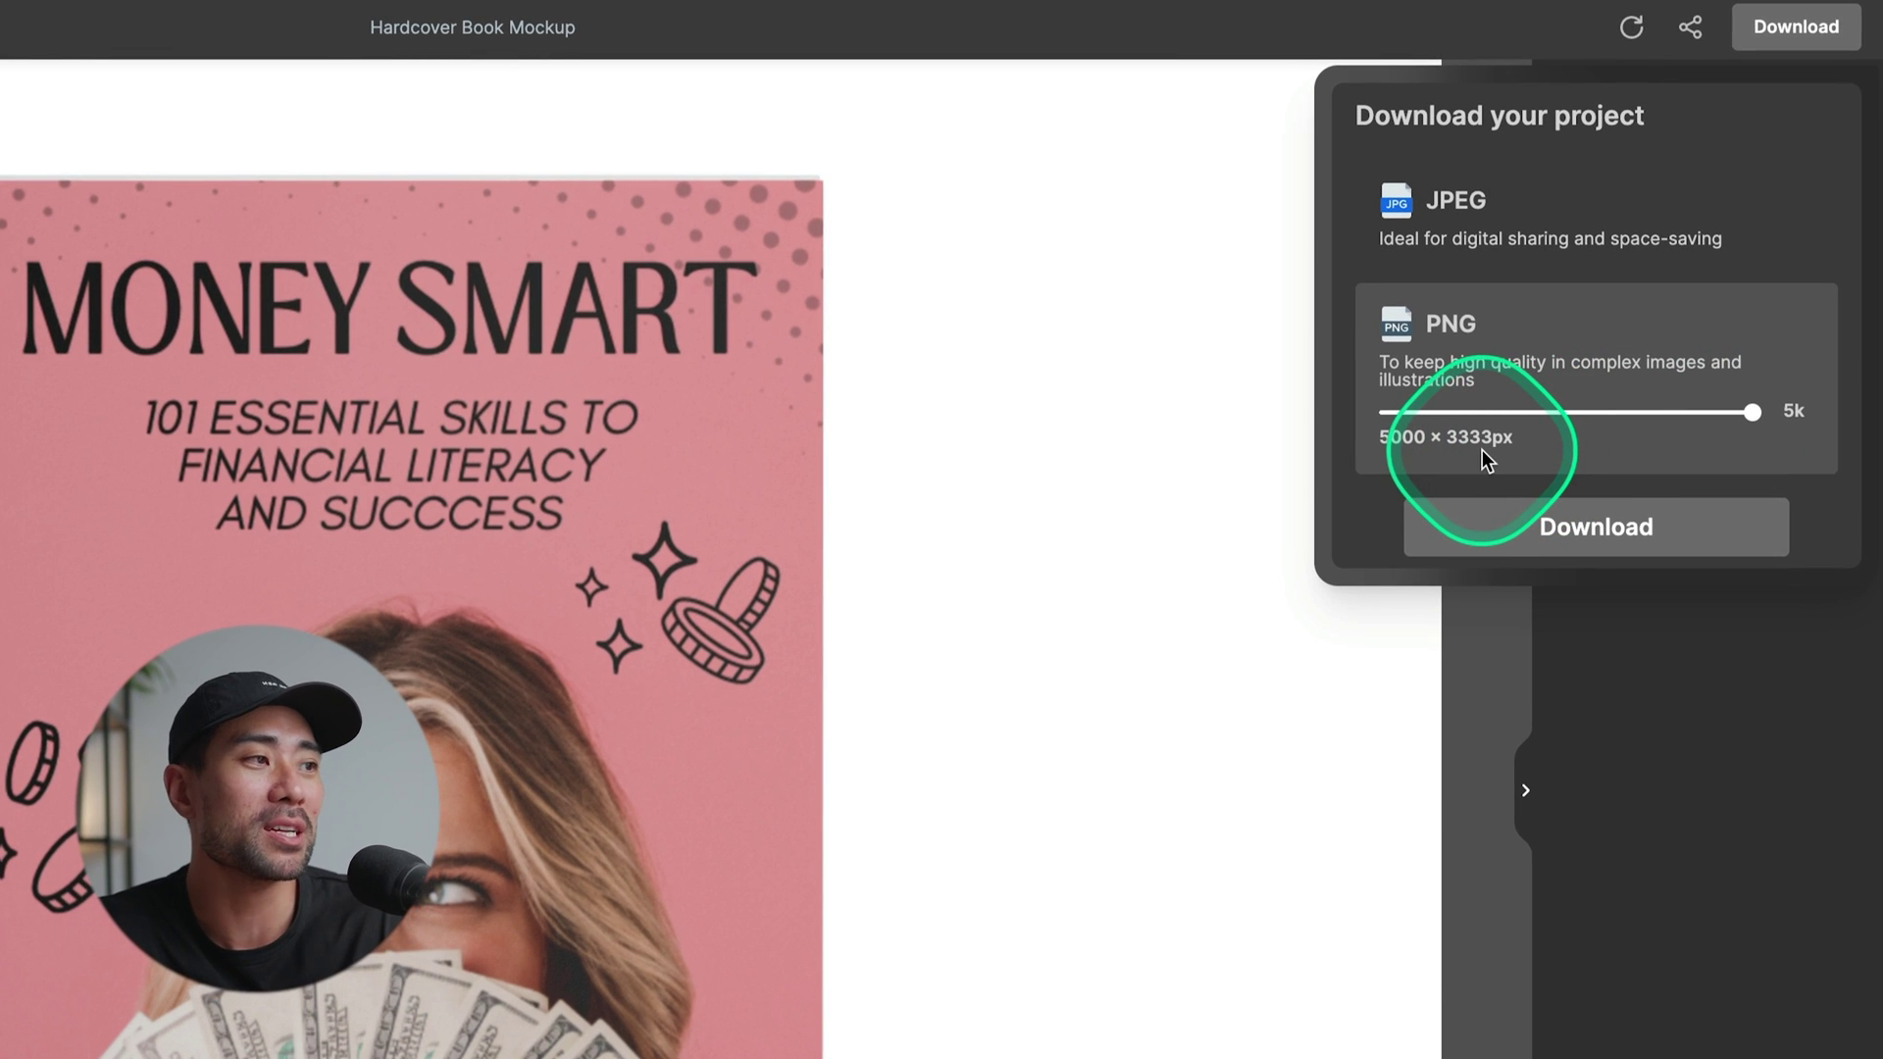
- Download the finished book mockup as a 5000 × 3333 px PNG
left_click(1480, 525)
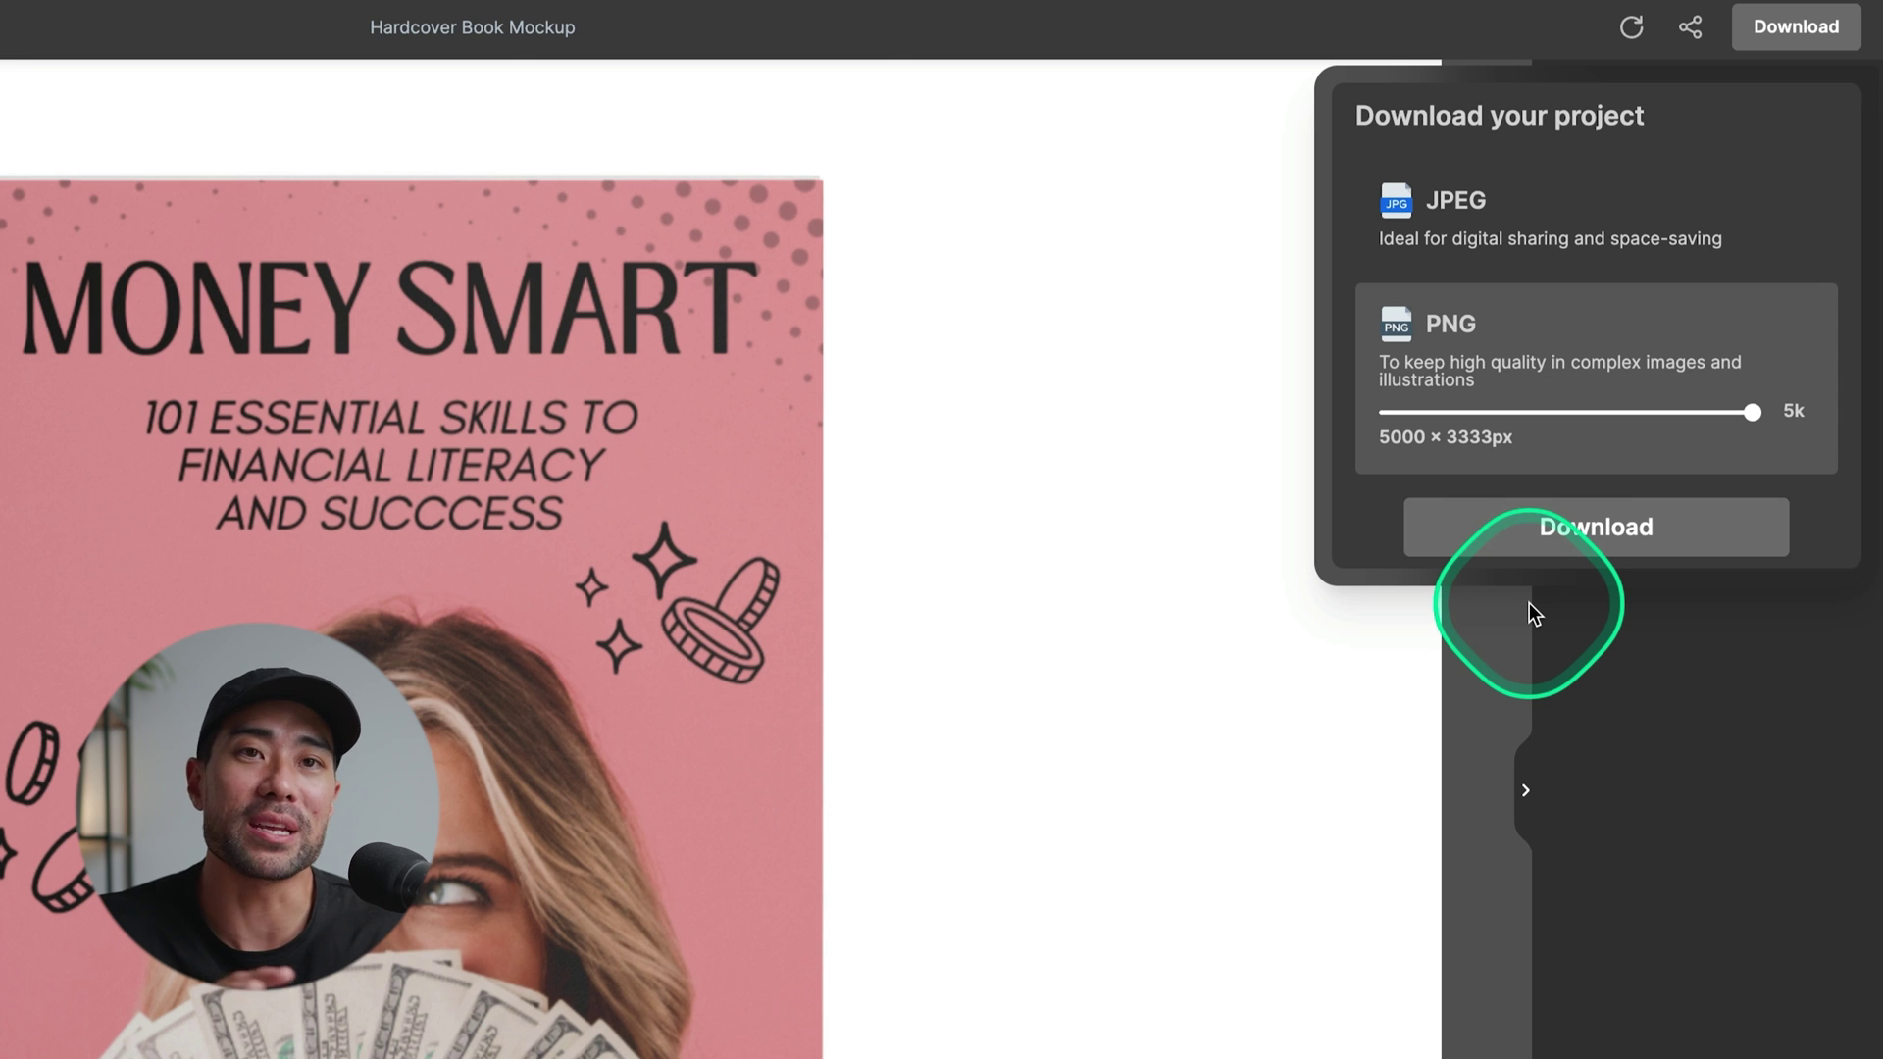